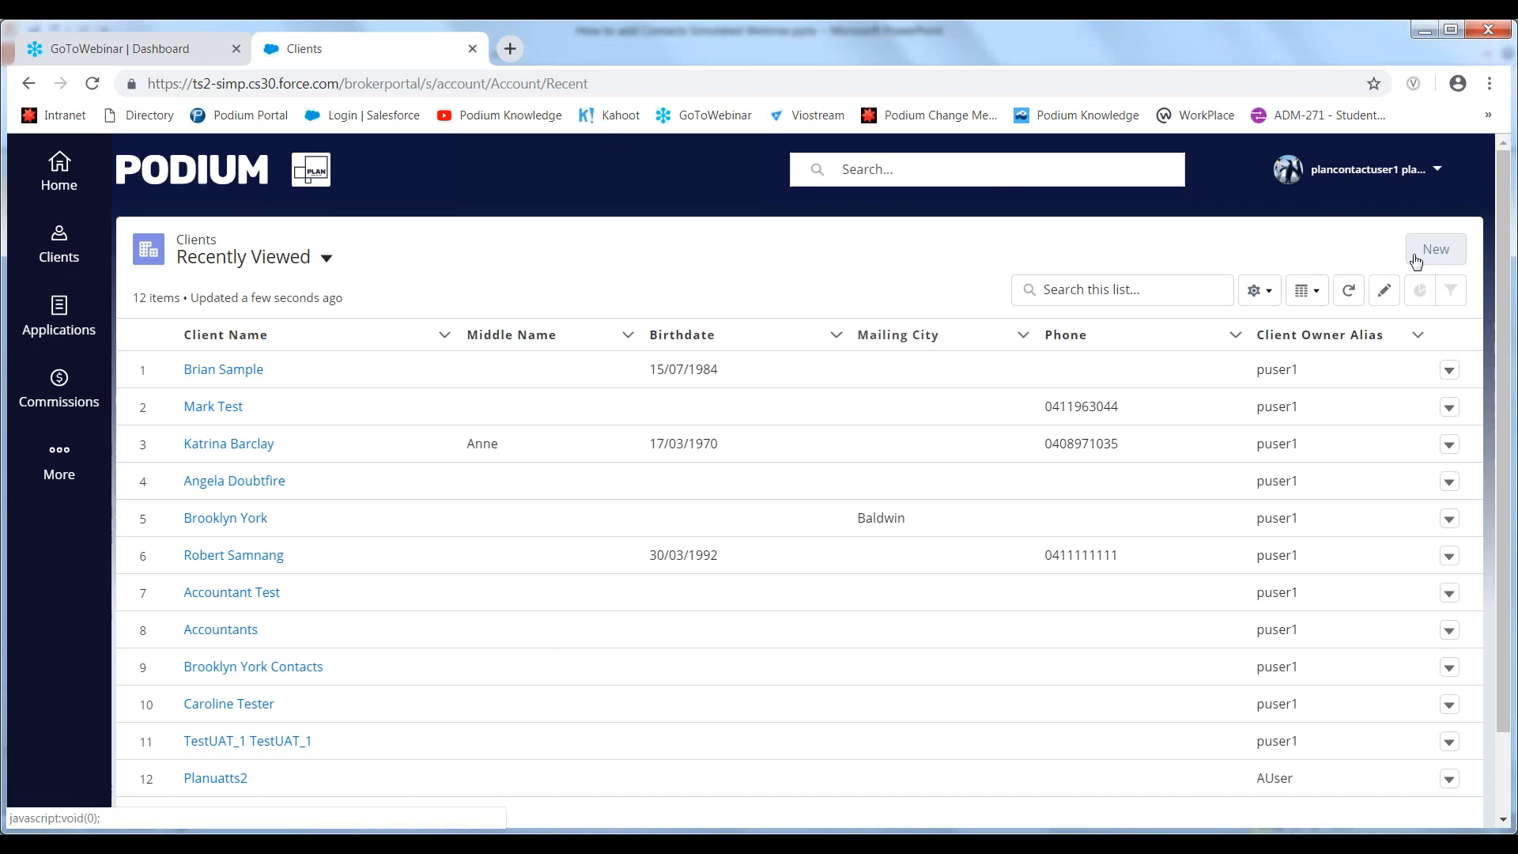
- Start a new client record of type Account Connection and name it Conveyancers
left_click(1415, 261)
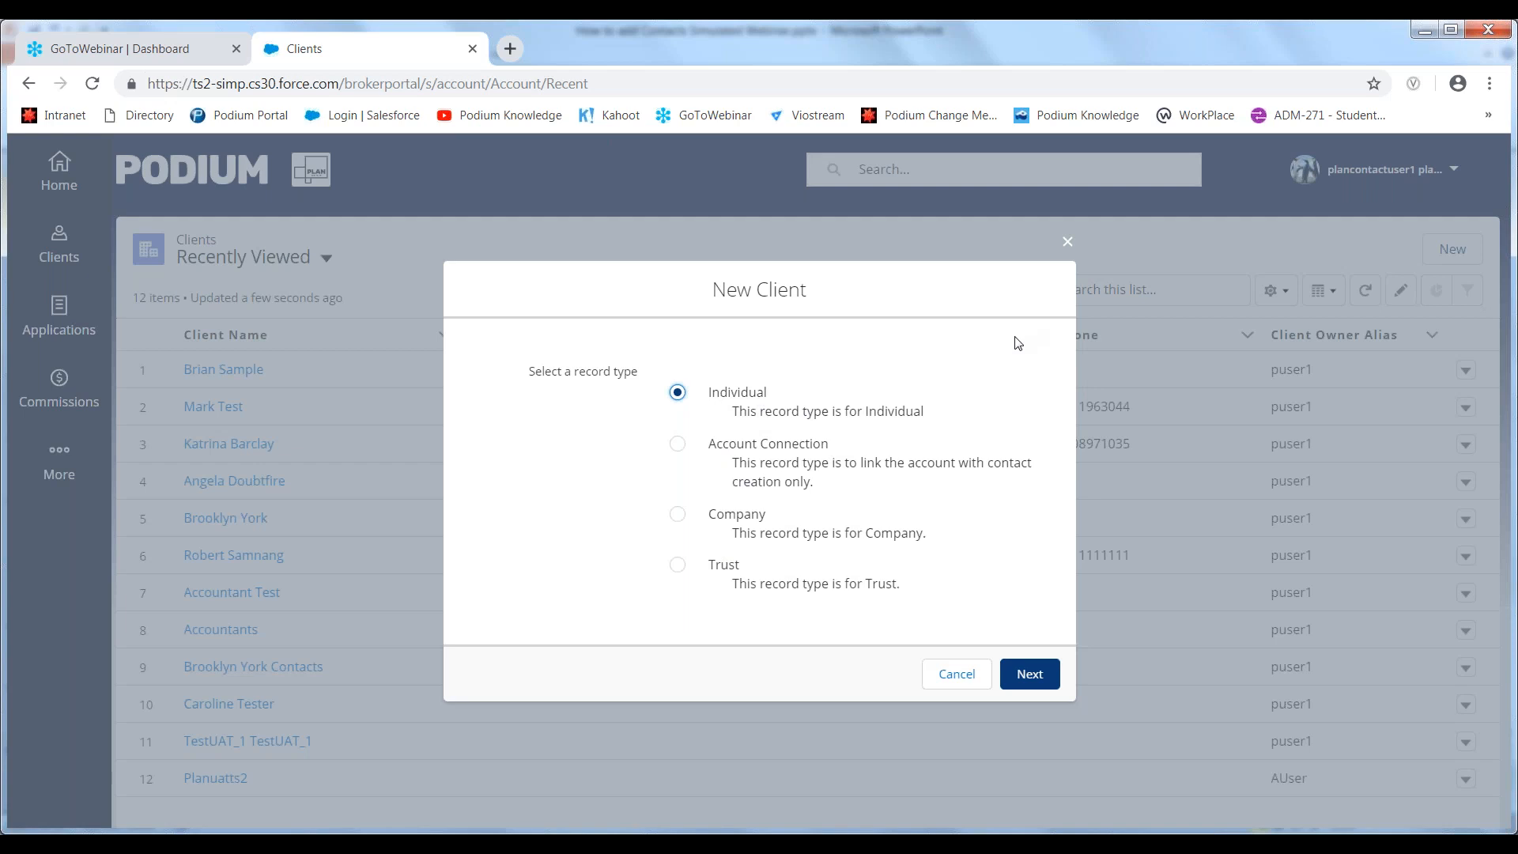
left_click(682, 451)
left_click(1030, 675)
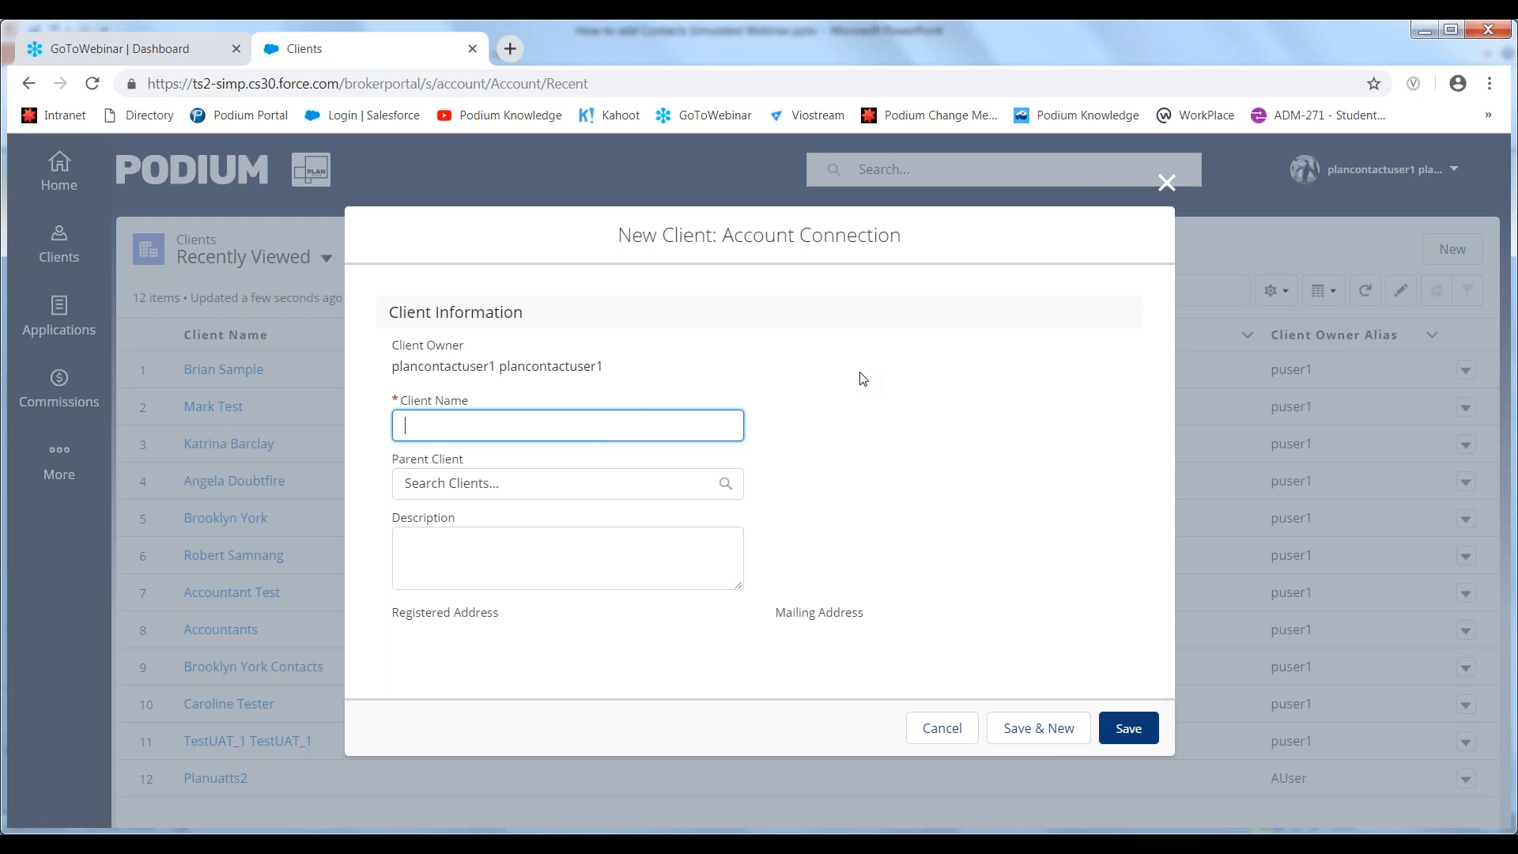
type("Conveyancers")
- Add the description "This account connection record is used to link all Conveyancer records in the database" and save the client
left_click(485, 554)
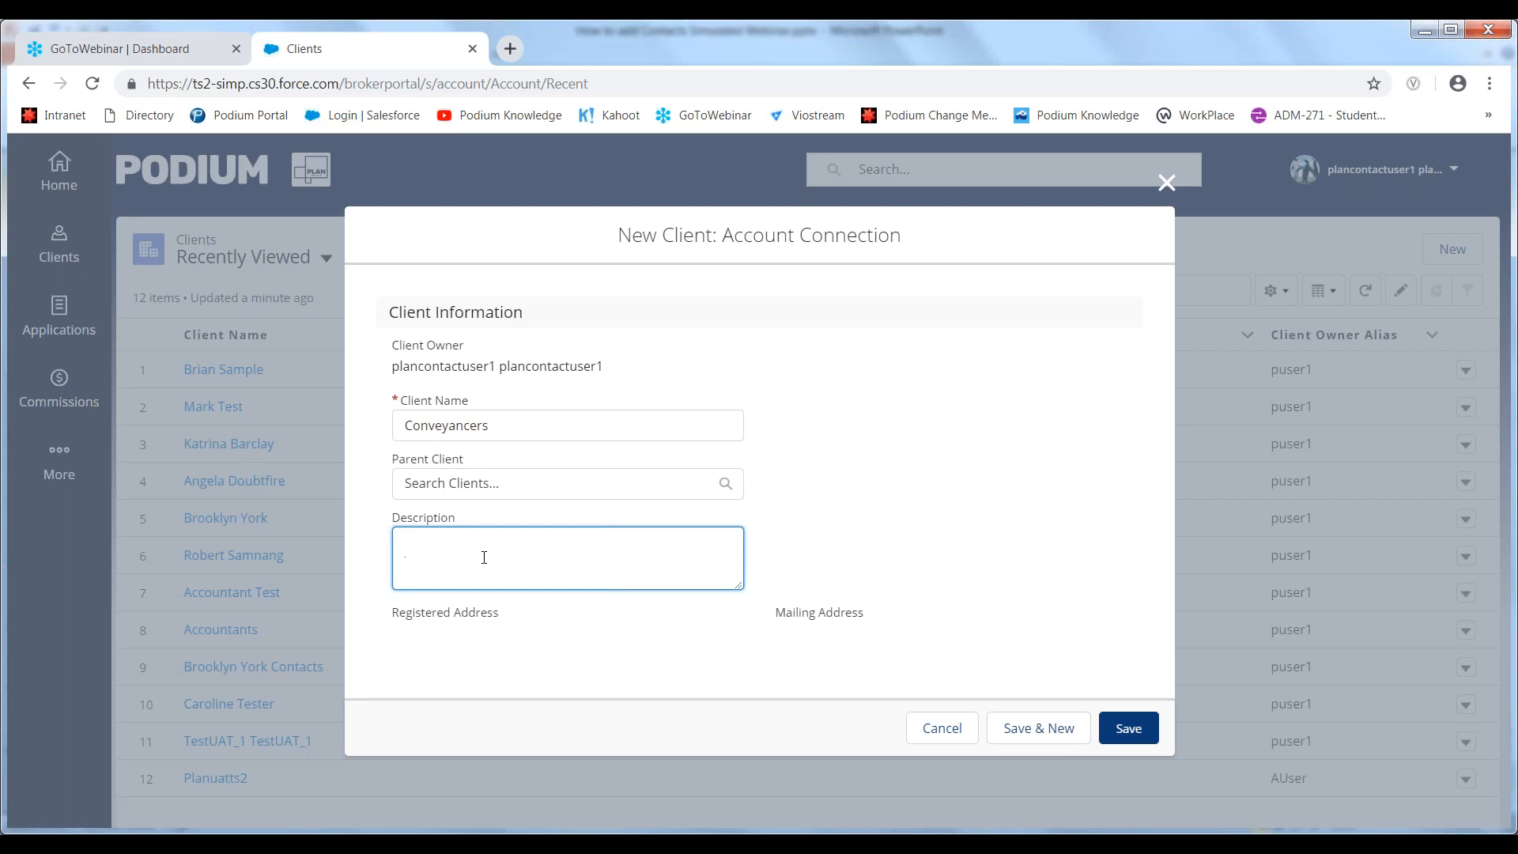
type("This account connection record is used to link all ")
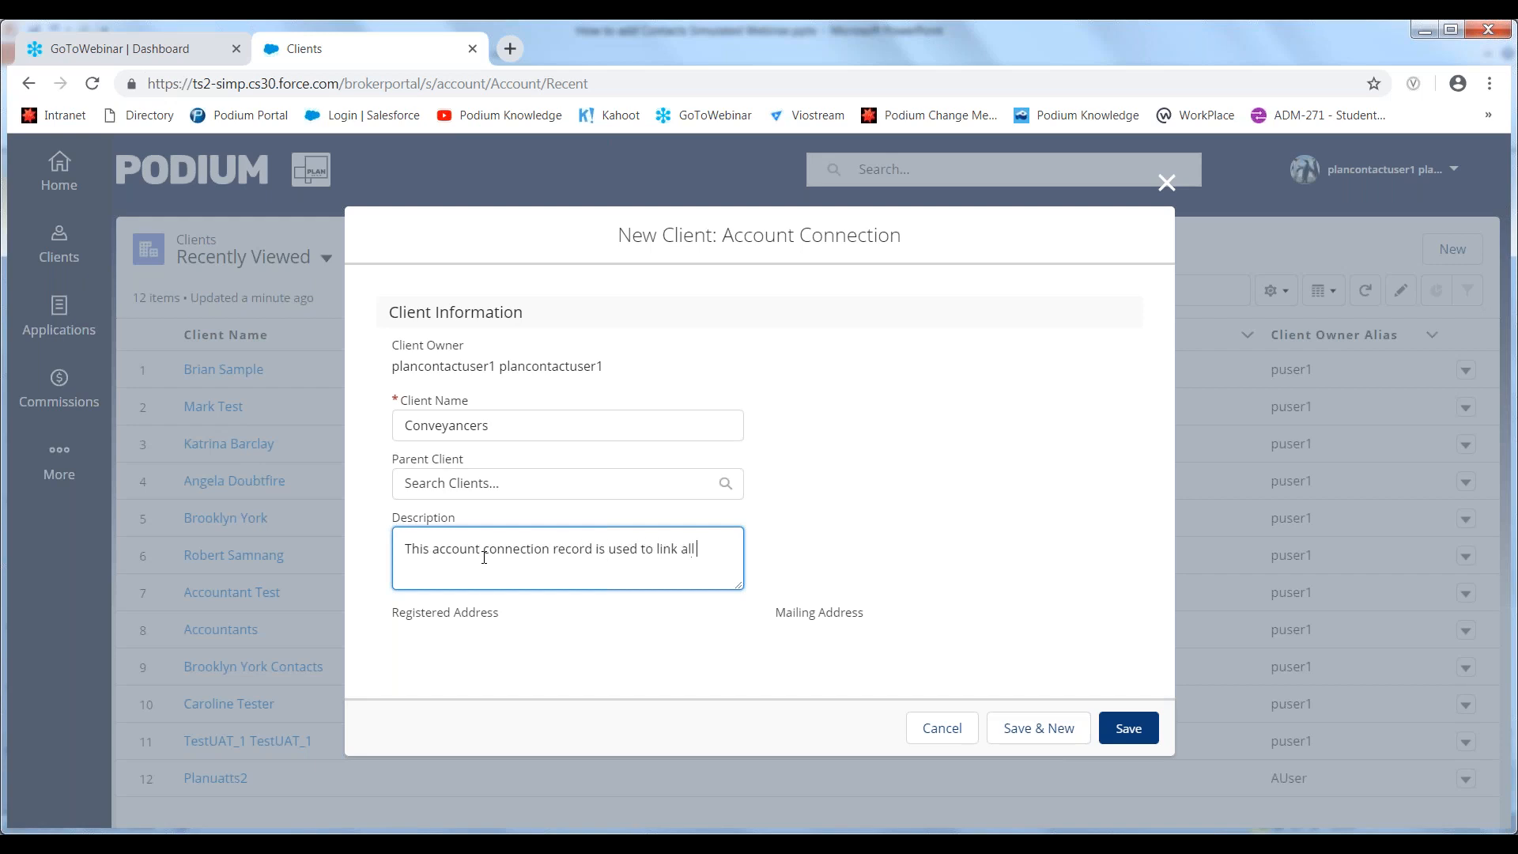
type("Conveyancer records in the database")
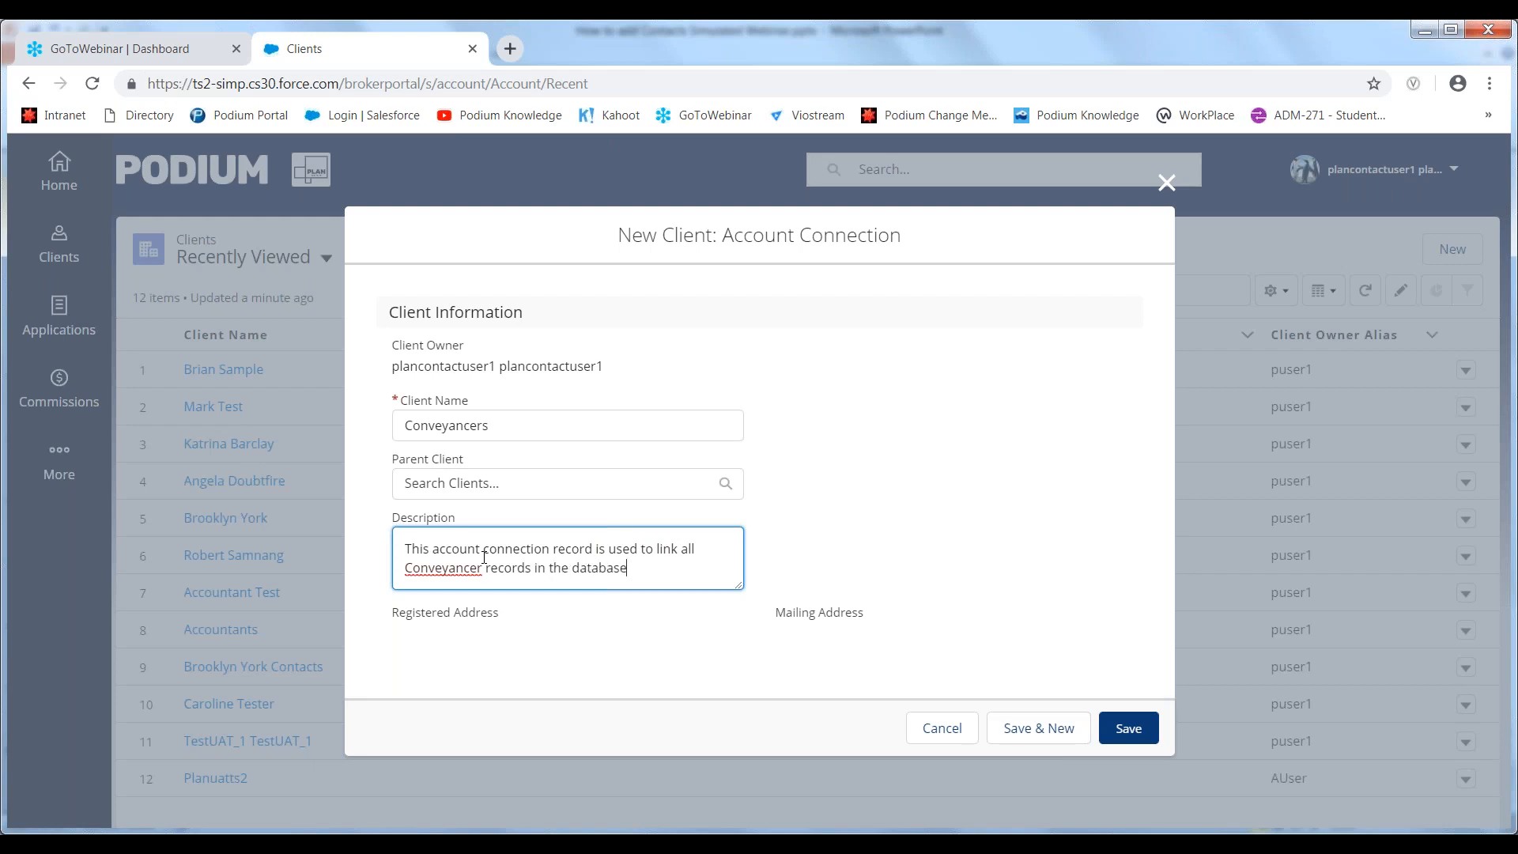
left_click(1120, 731)
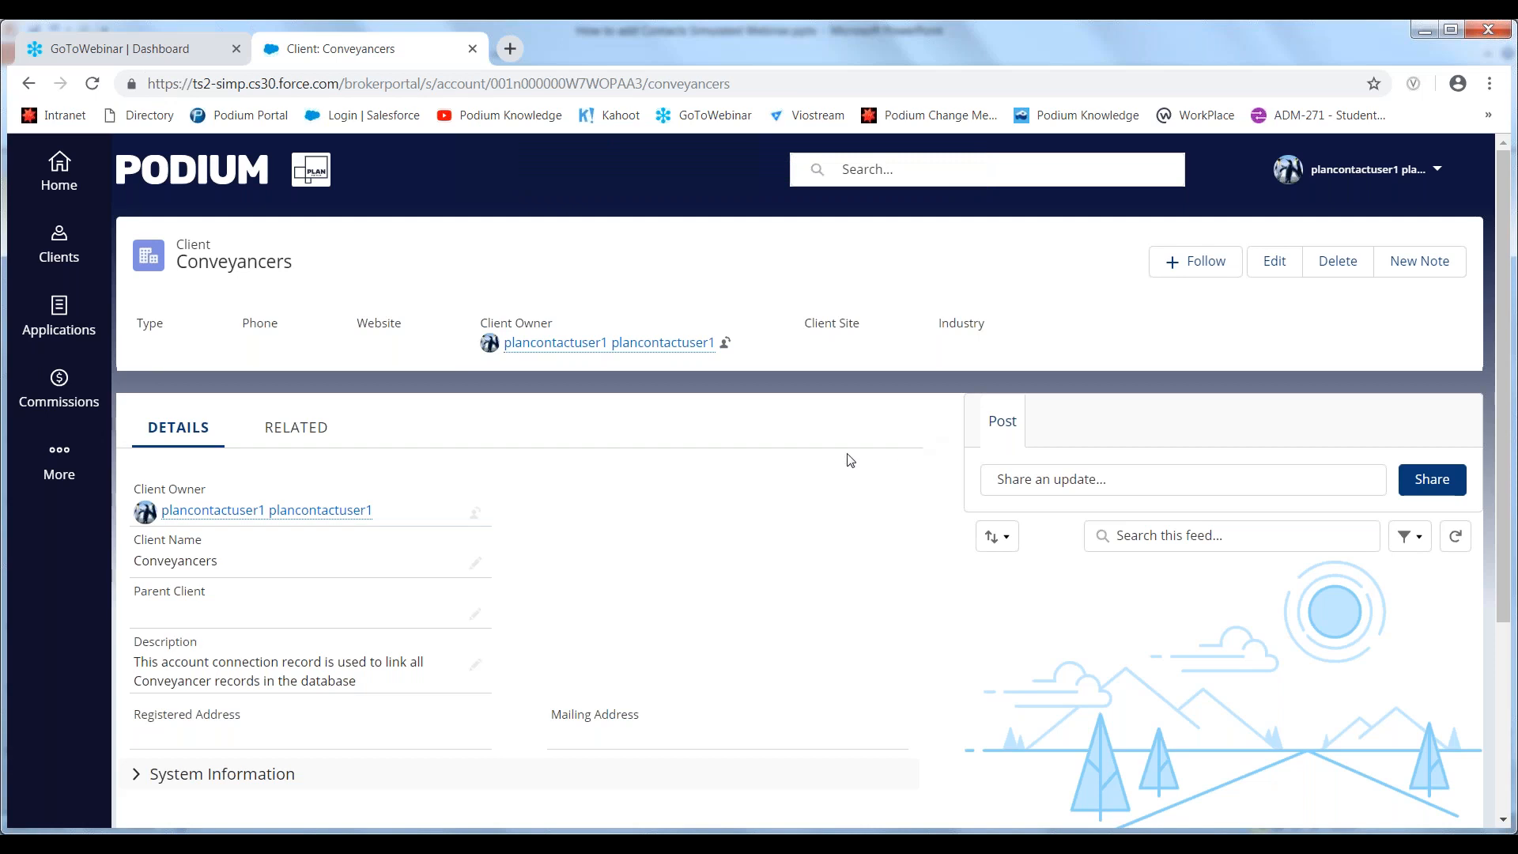
- Start a new contact with the salutation Mr. and enter the contact's first and last name
left_click(49, 474)
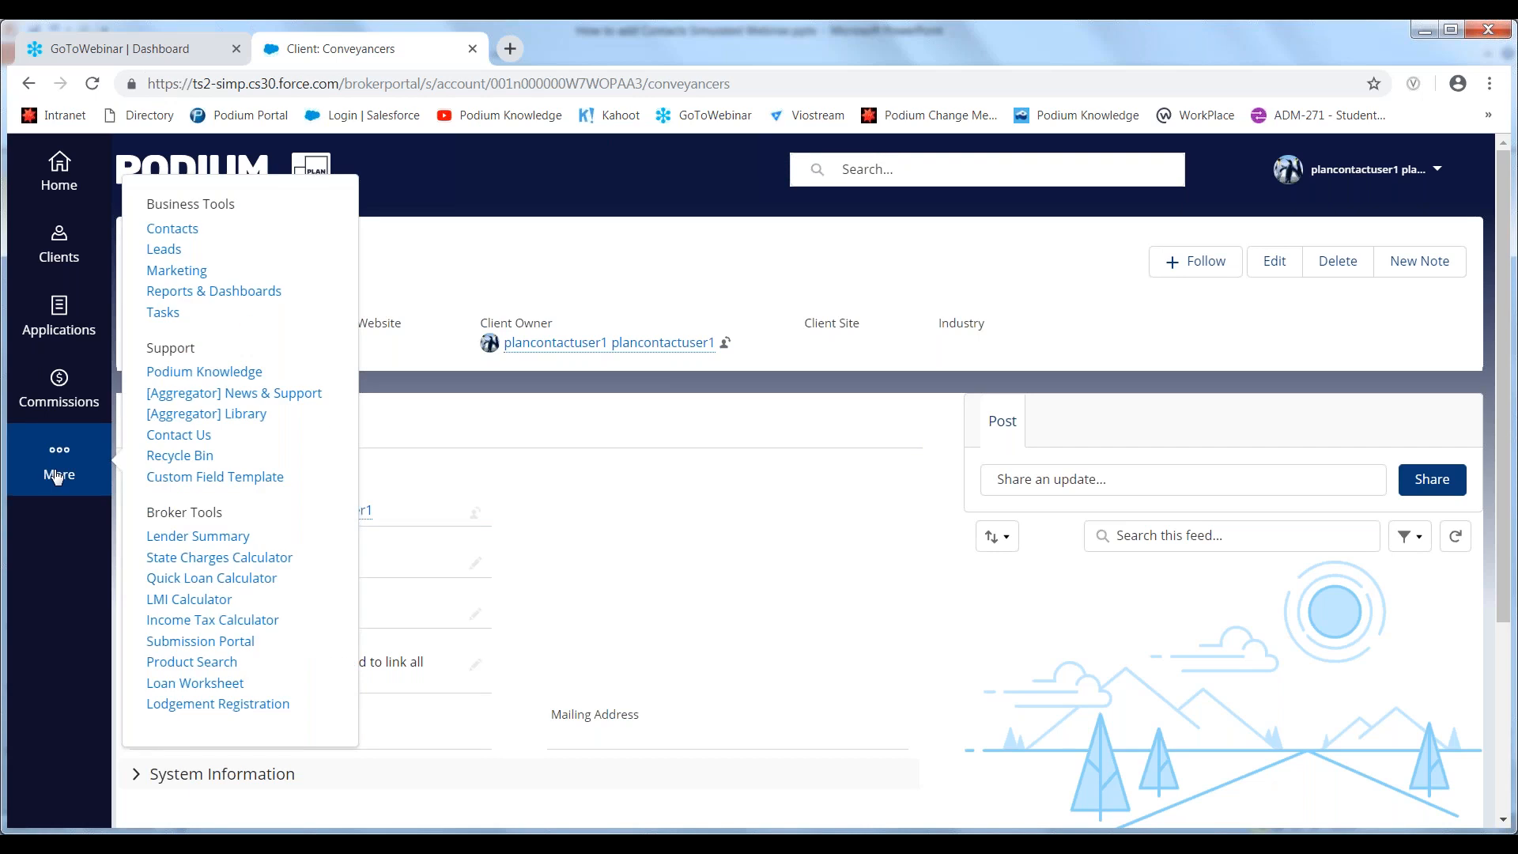
left_click(183, 231)
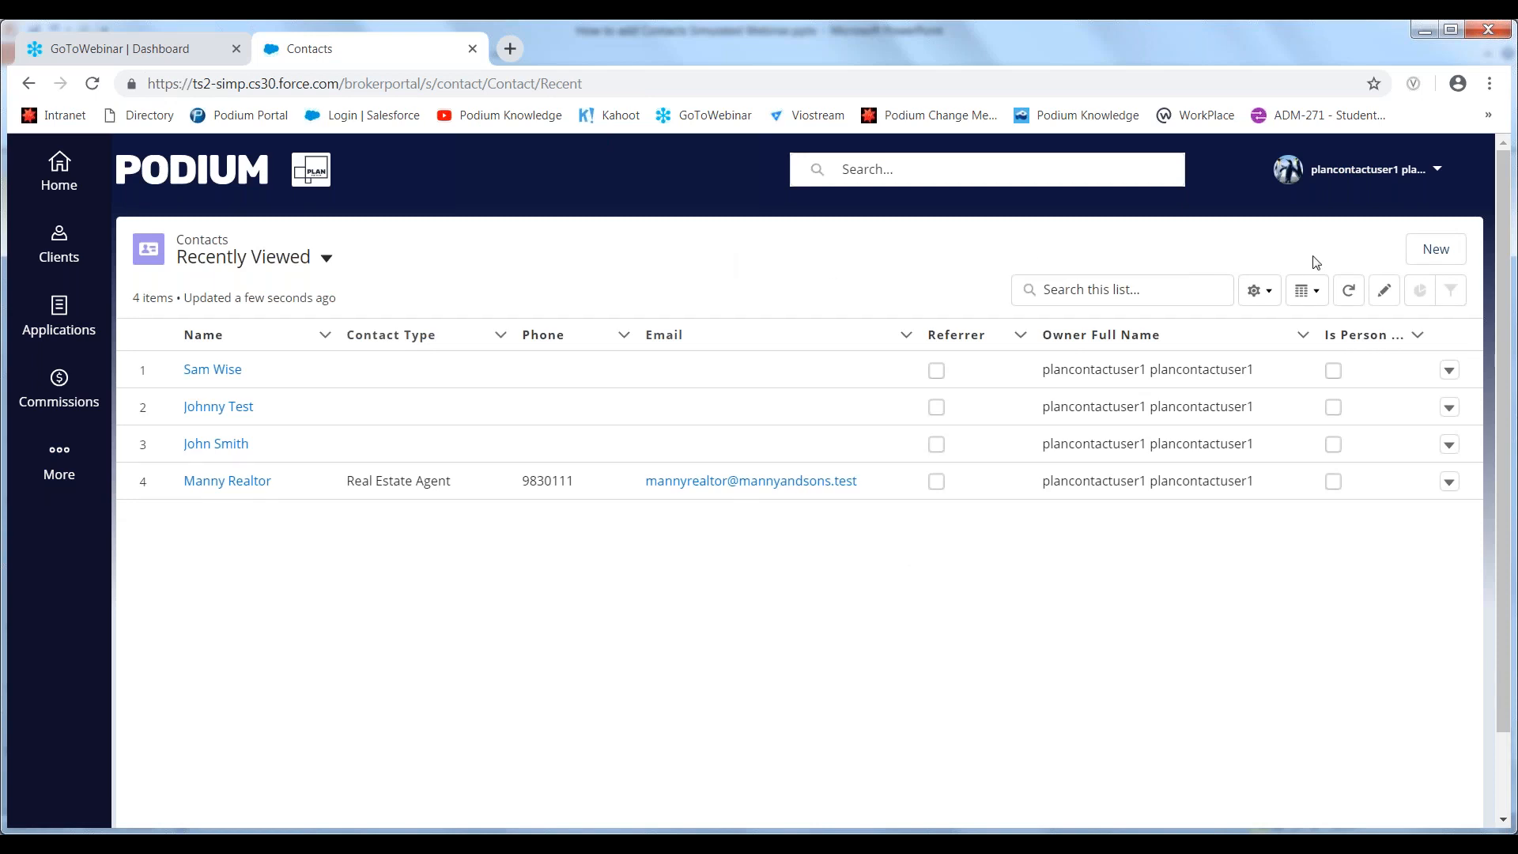
left_click(1426, 258)
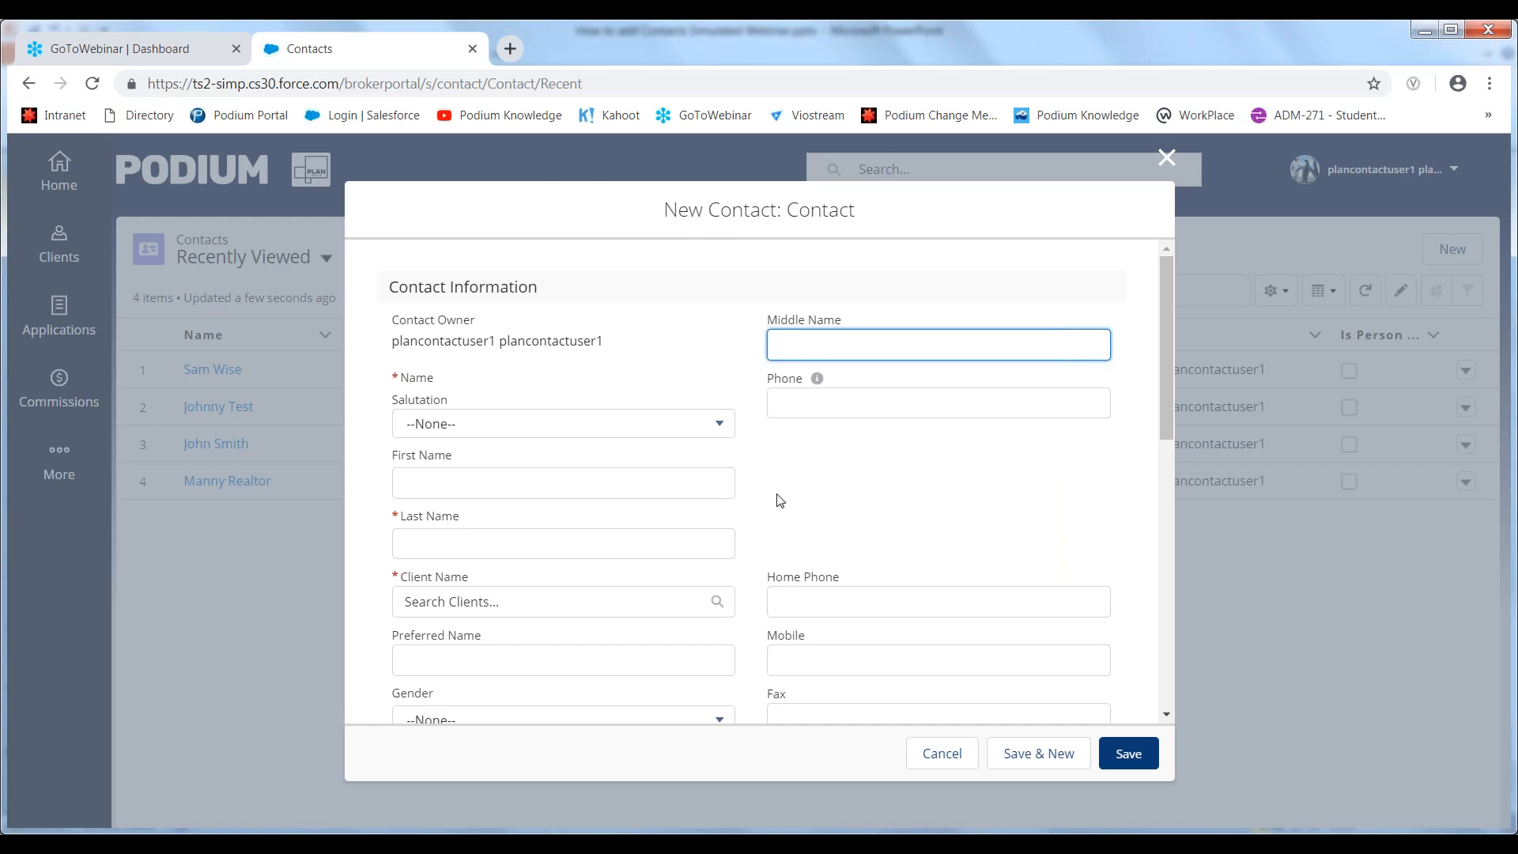
left_click(716, 425)
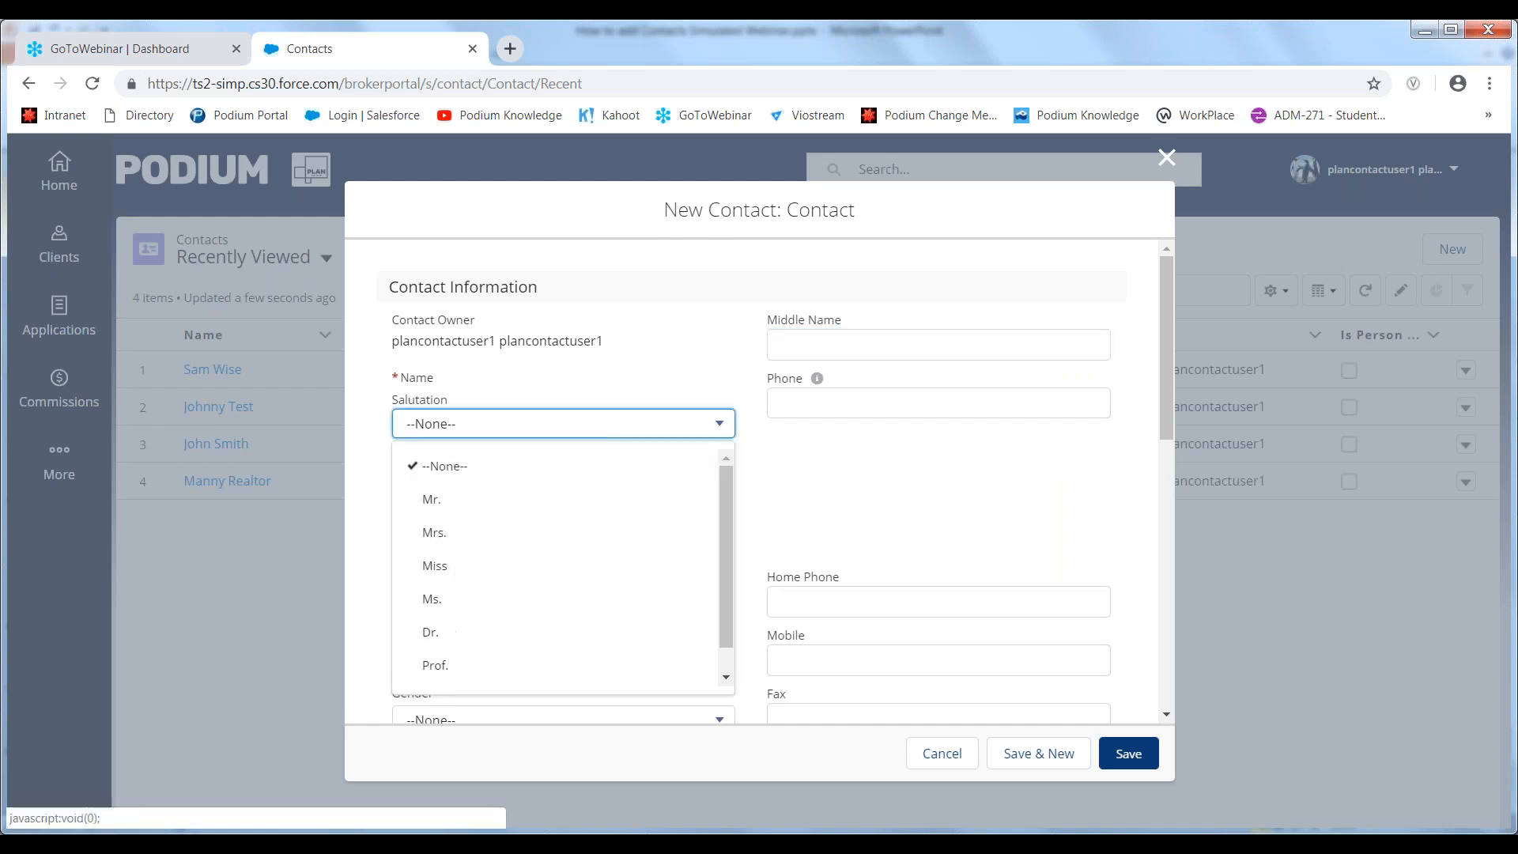
left_click(684, 498)
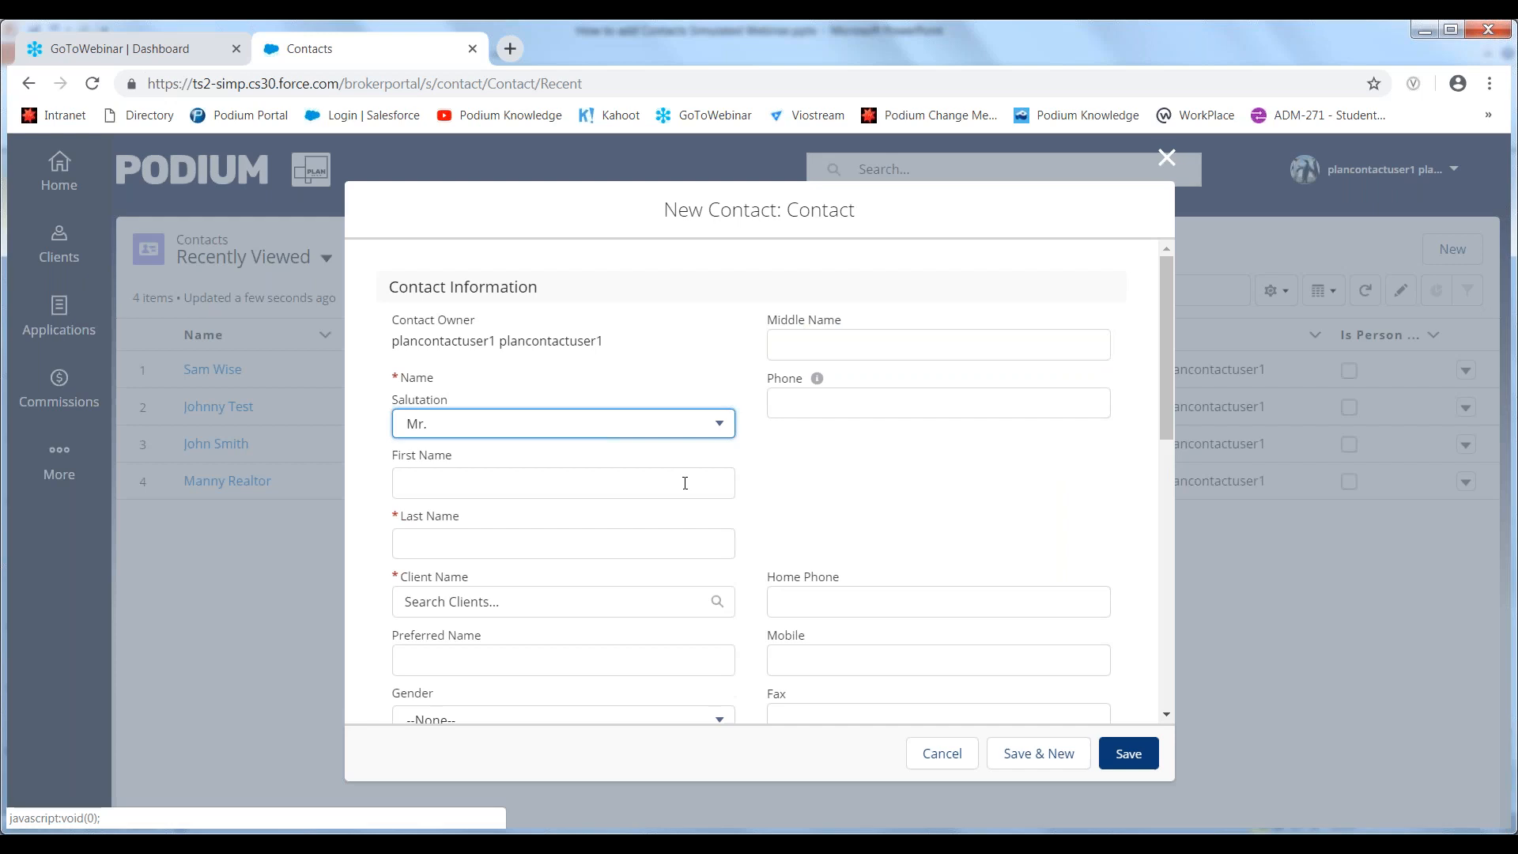
left_click(686, 480)
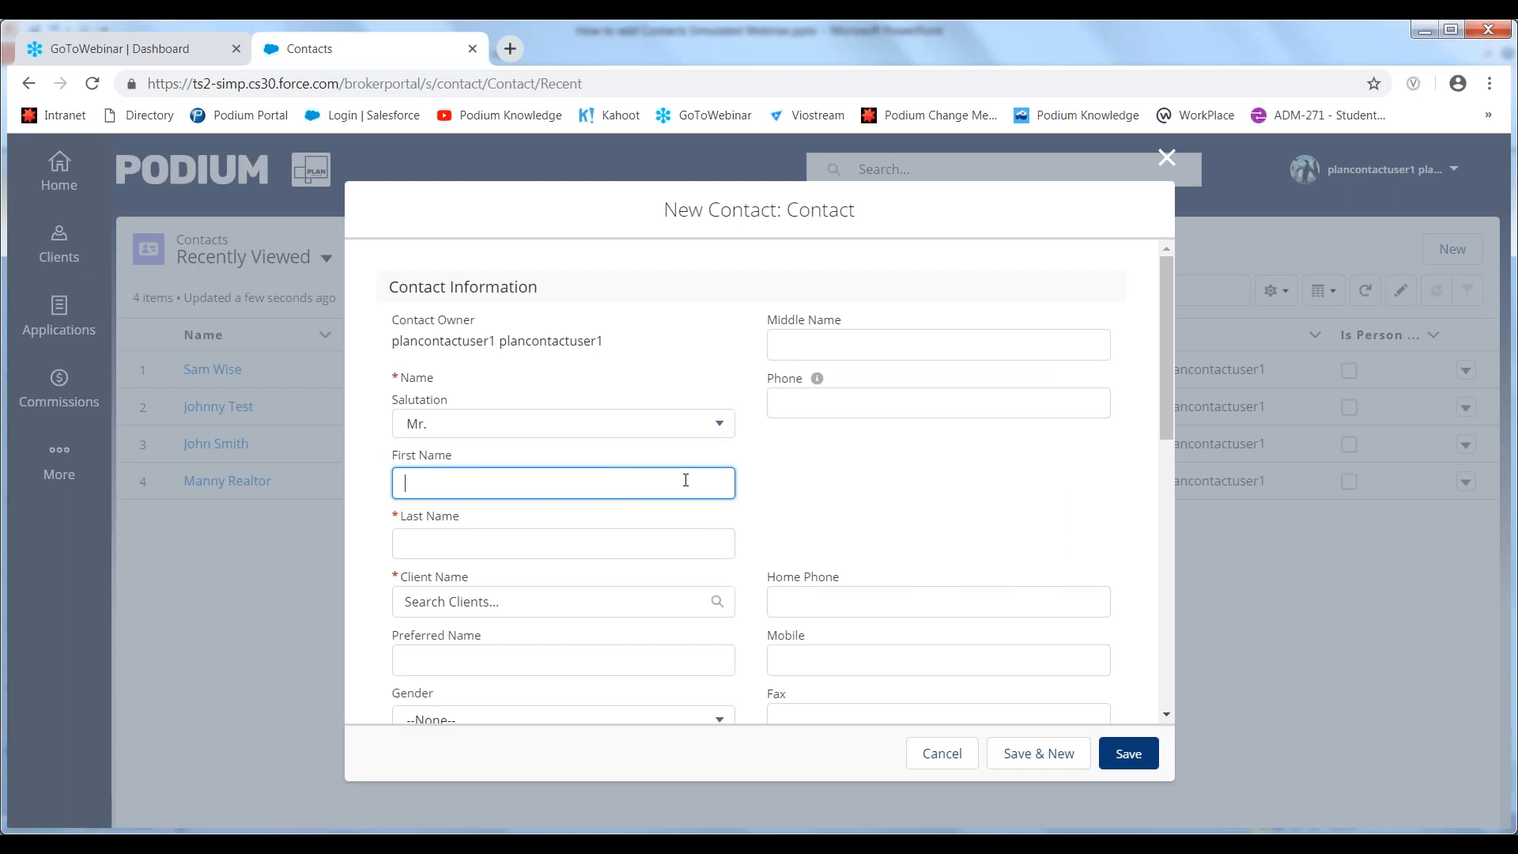
key("Tab")
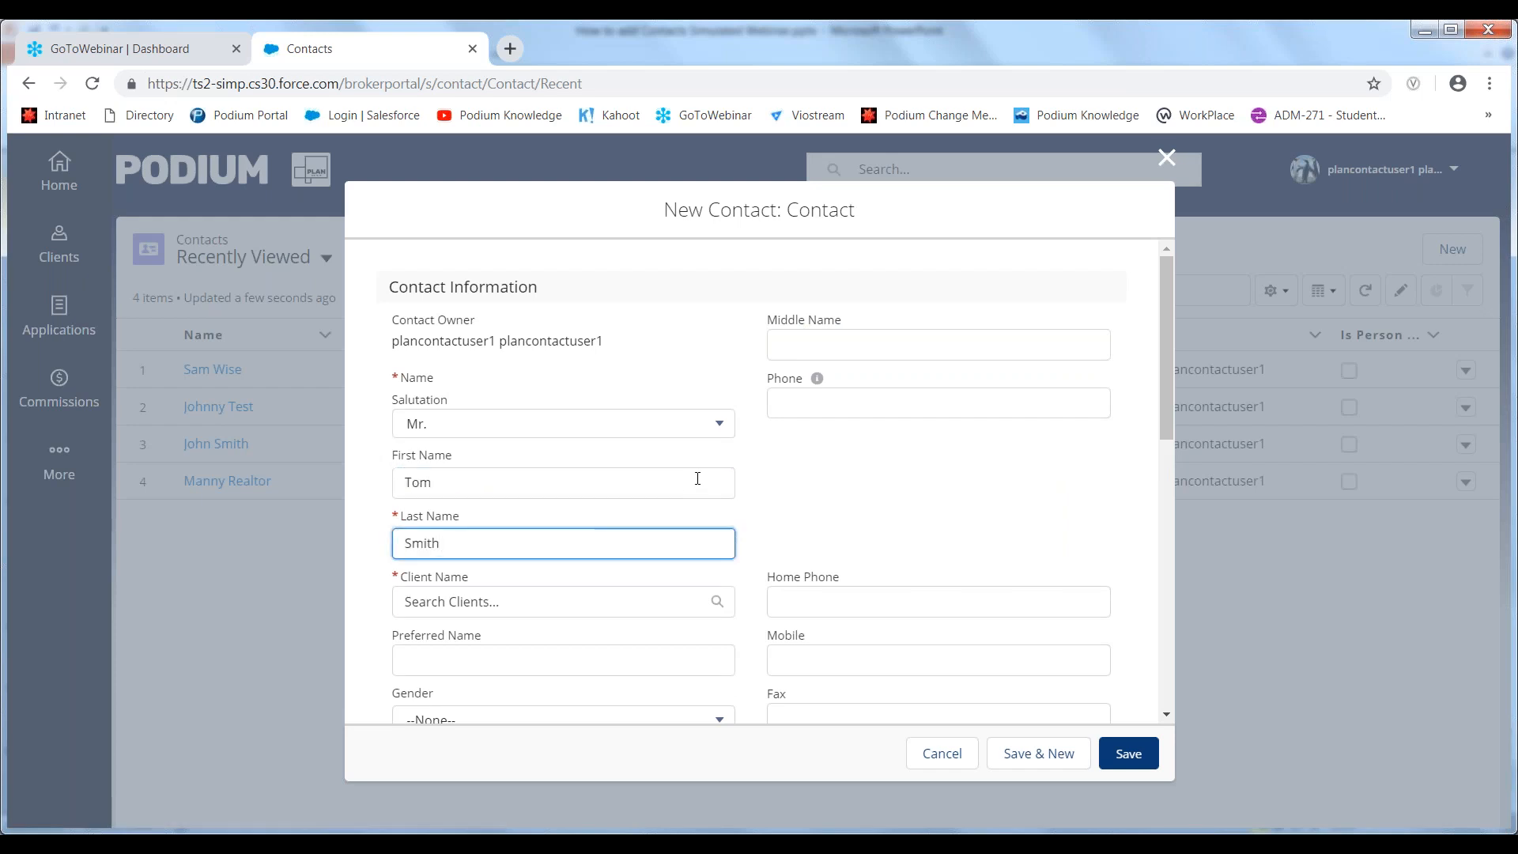
- Link the new contact to the Conveyancers client
left_click_drag(1169, 424, 1165, 482)
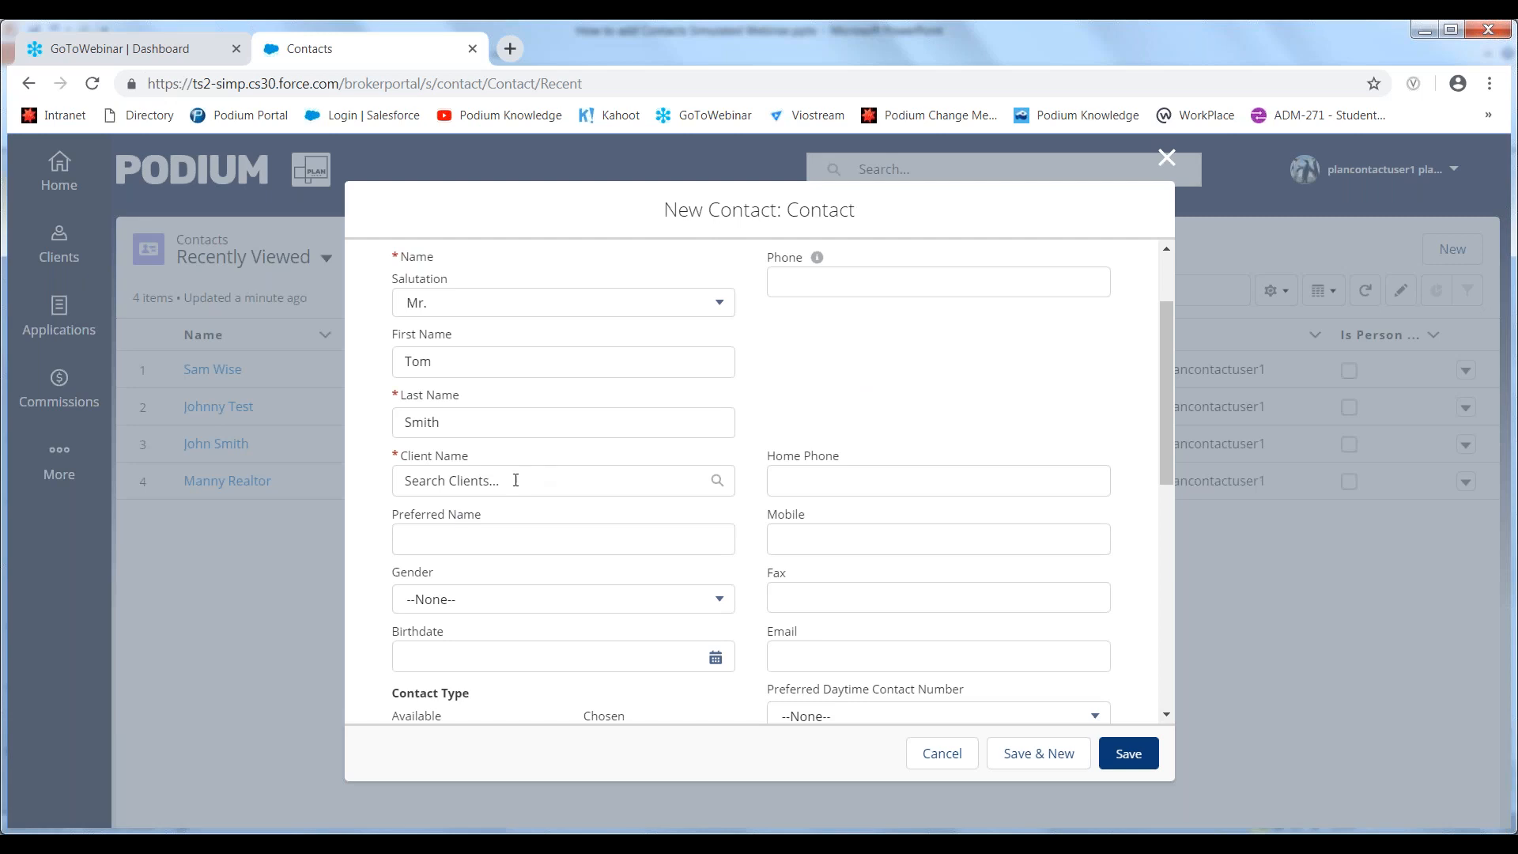
left_click(515, 480)
type("Conve")
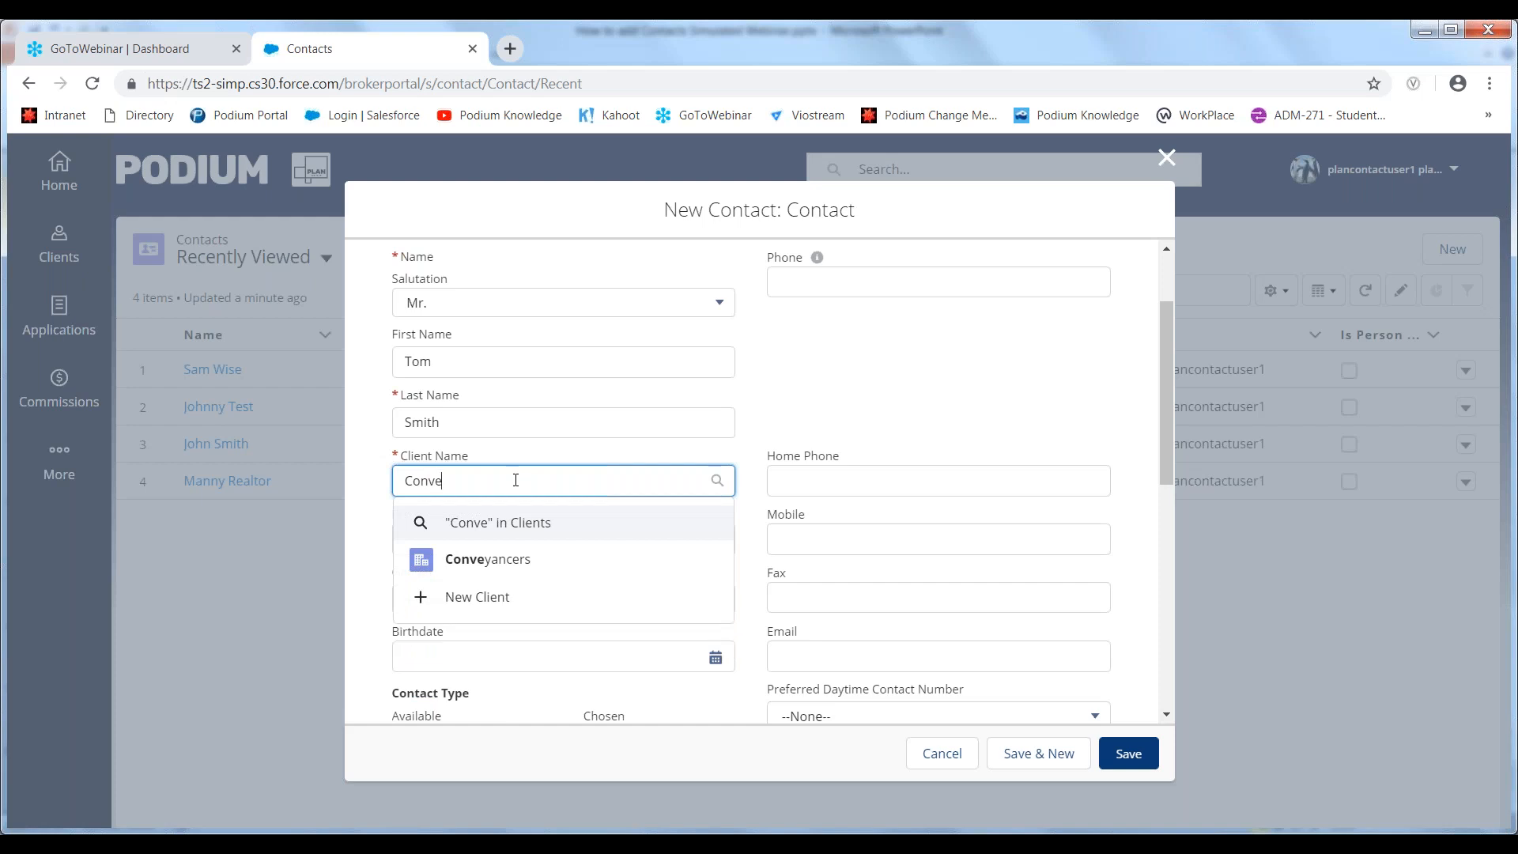
left_click(515, 559)
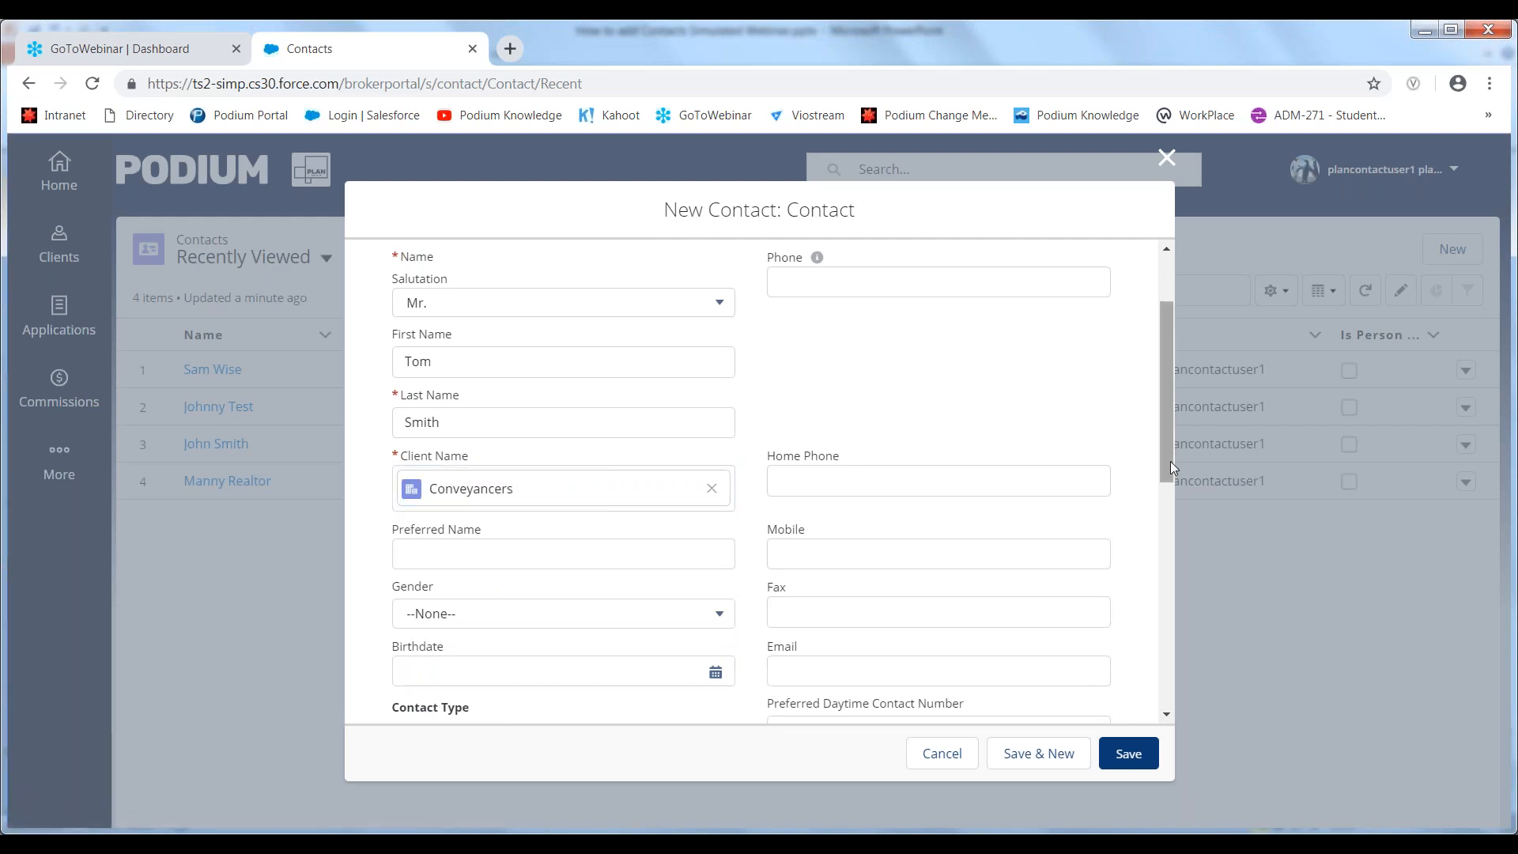
- Enter the contact's mobile number and e-mail address
left_click_drag(1171, 463, 1162, 538)
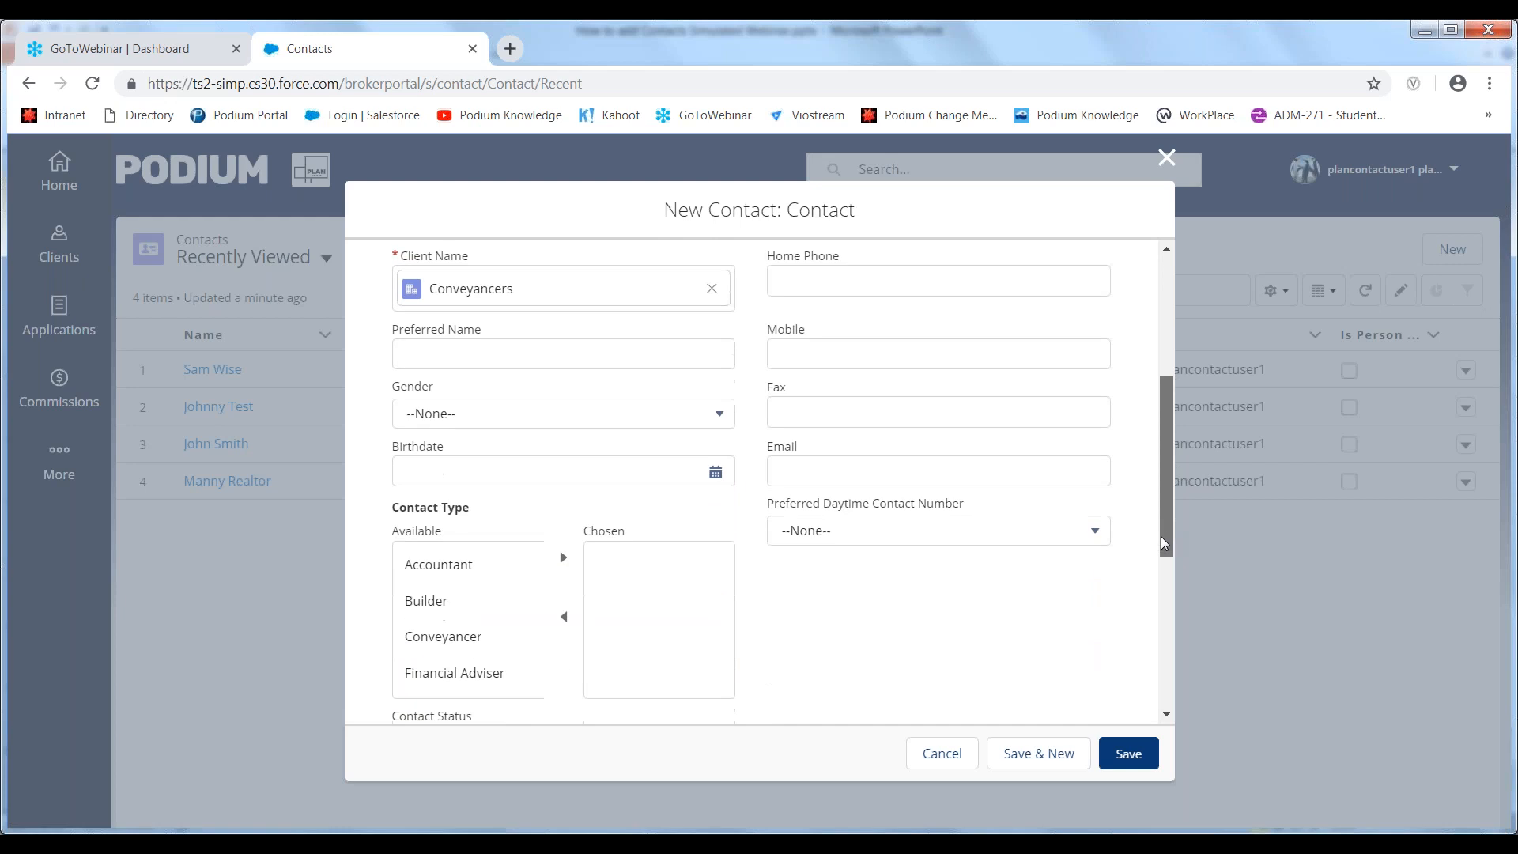
left_click(771, 348)
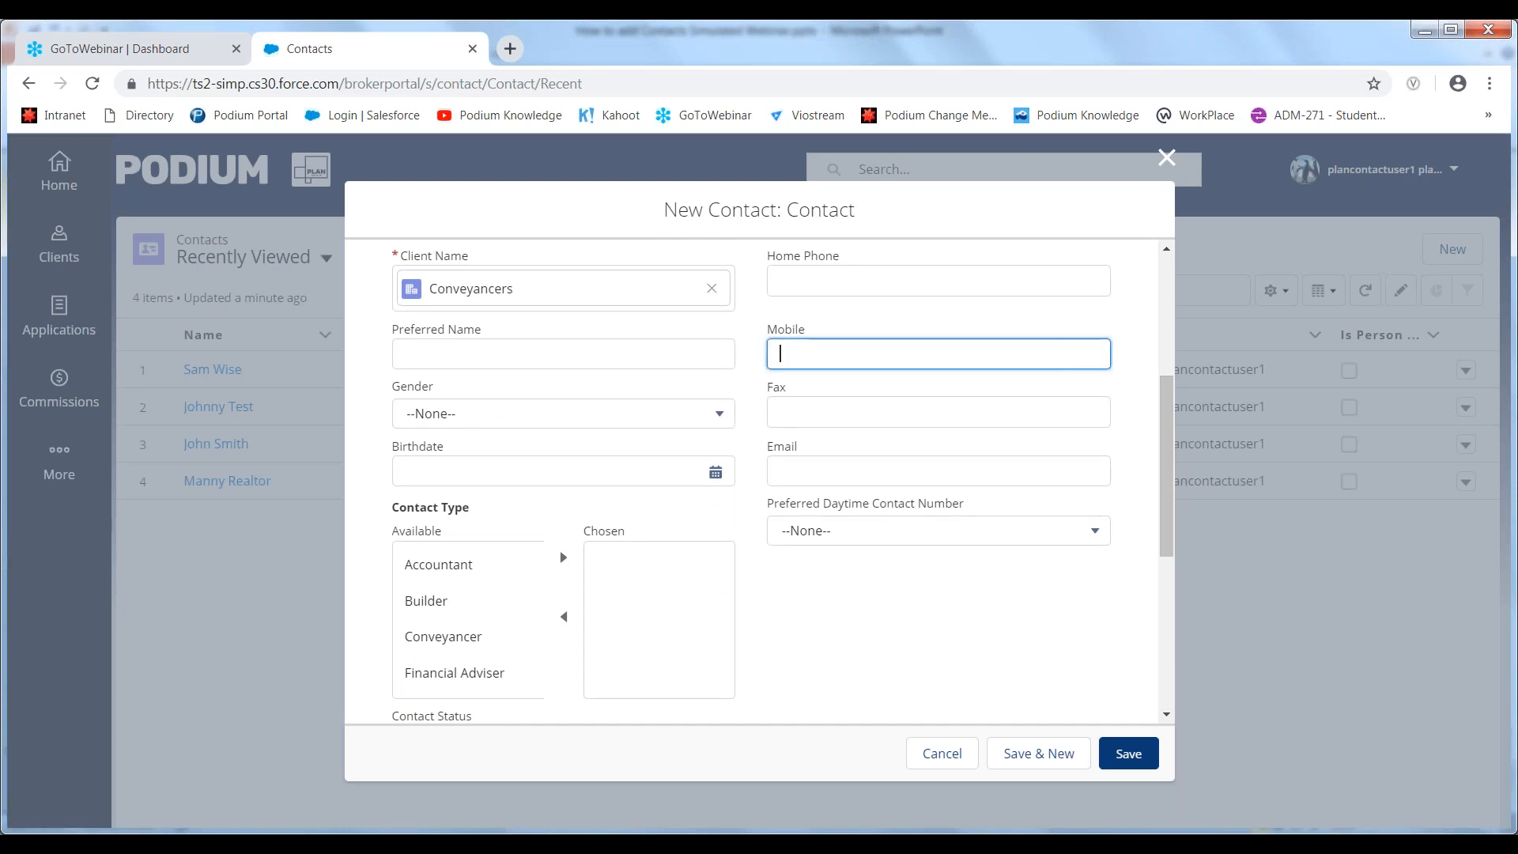
left_click(803, 475)
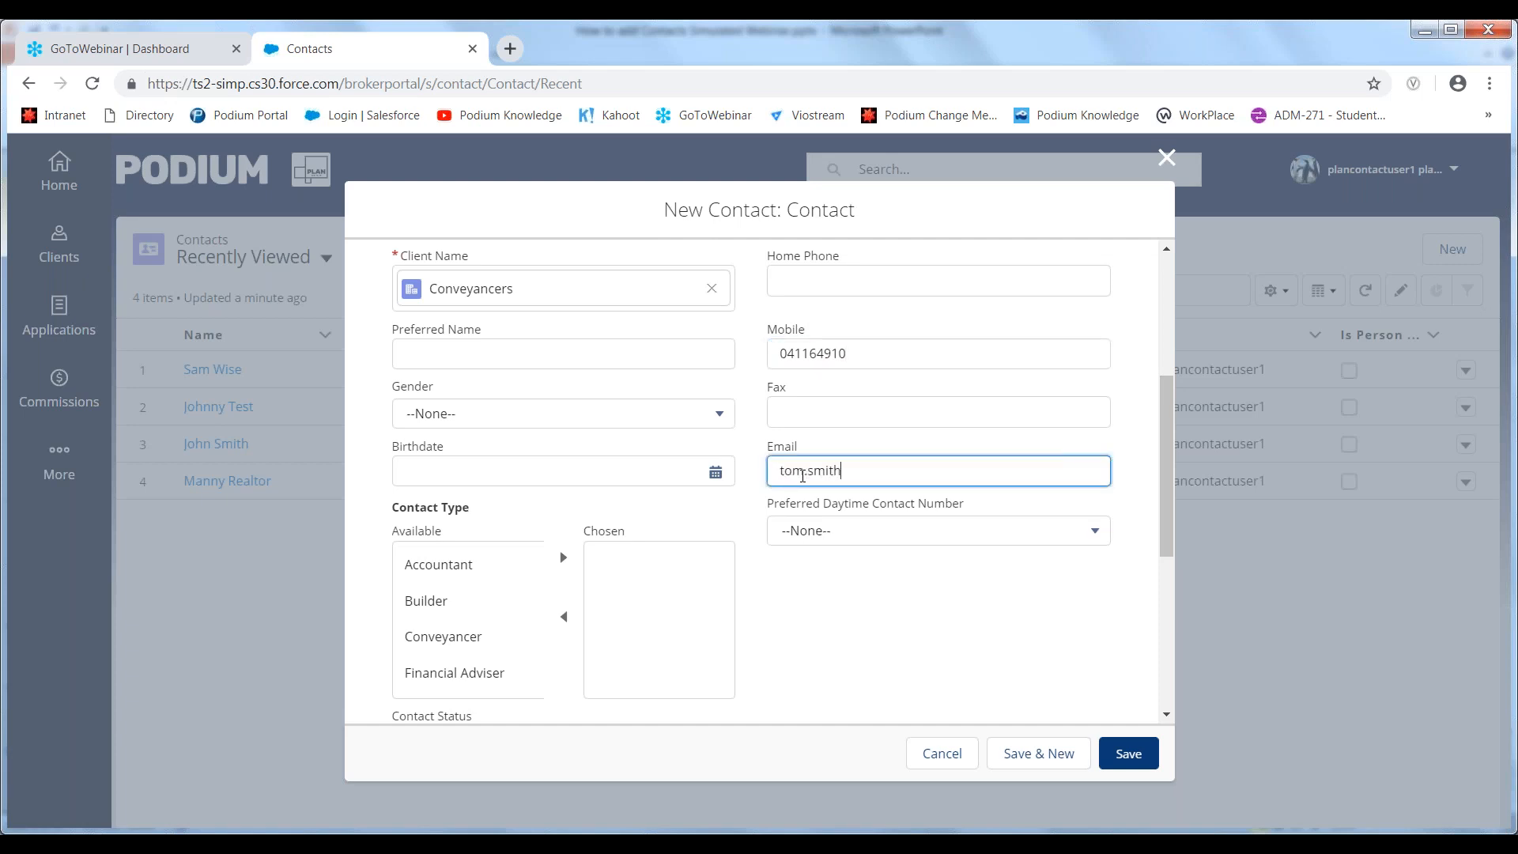
left_click(822, 615)
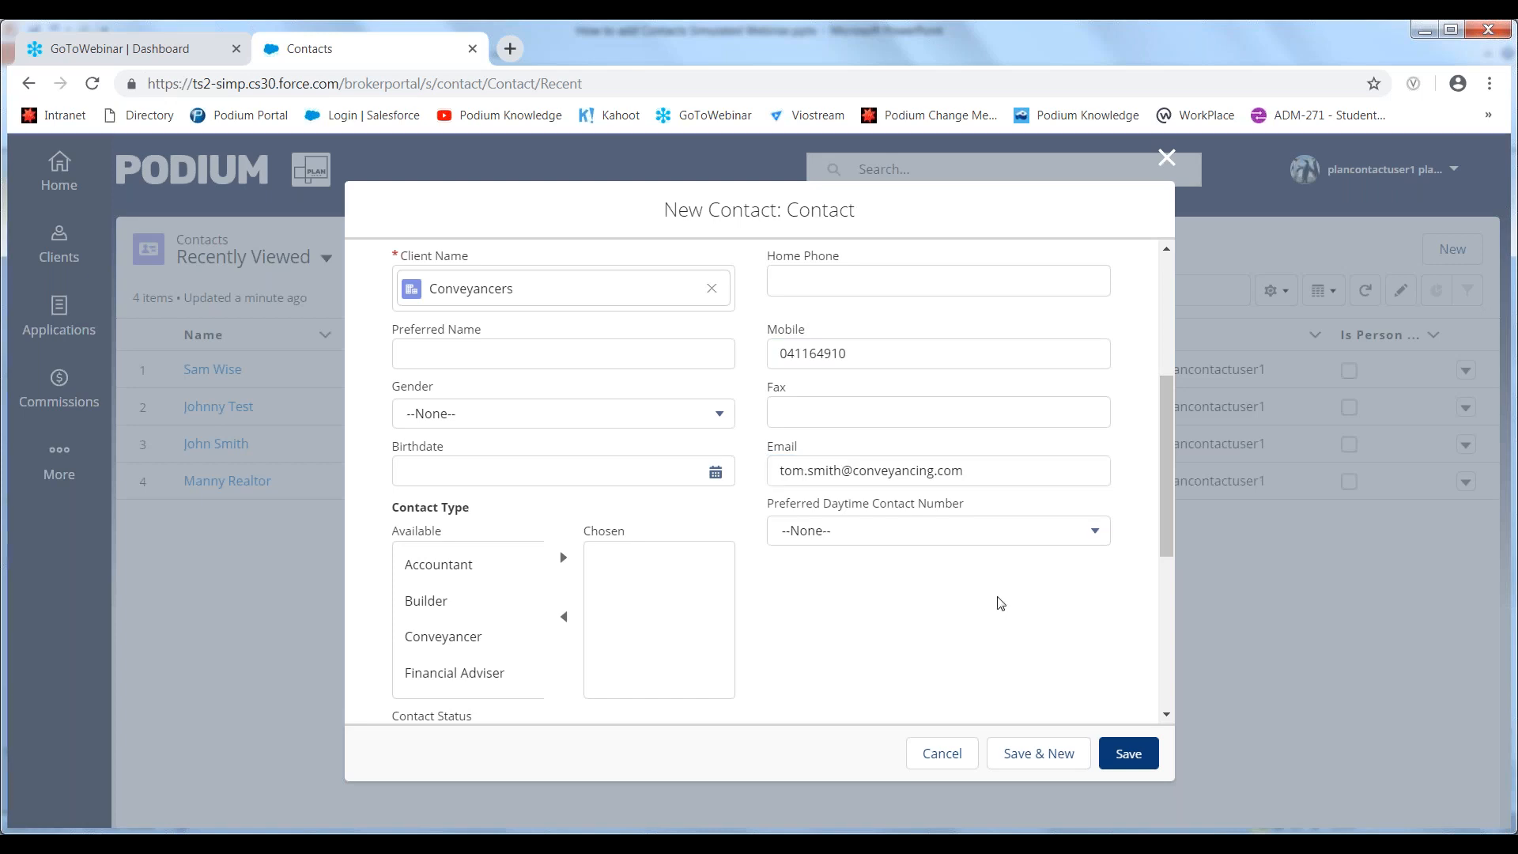
- Assign Solicitor as the contact type
left_click_drag(1162, 542, 1163, 590)
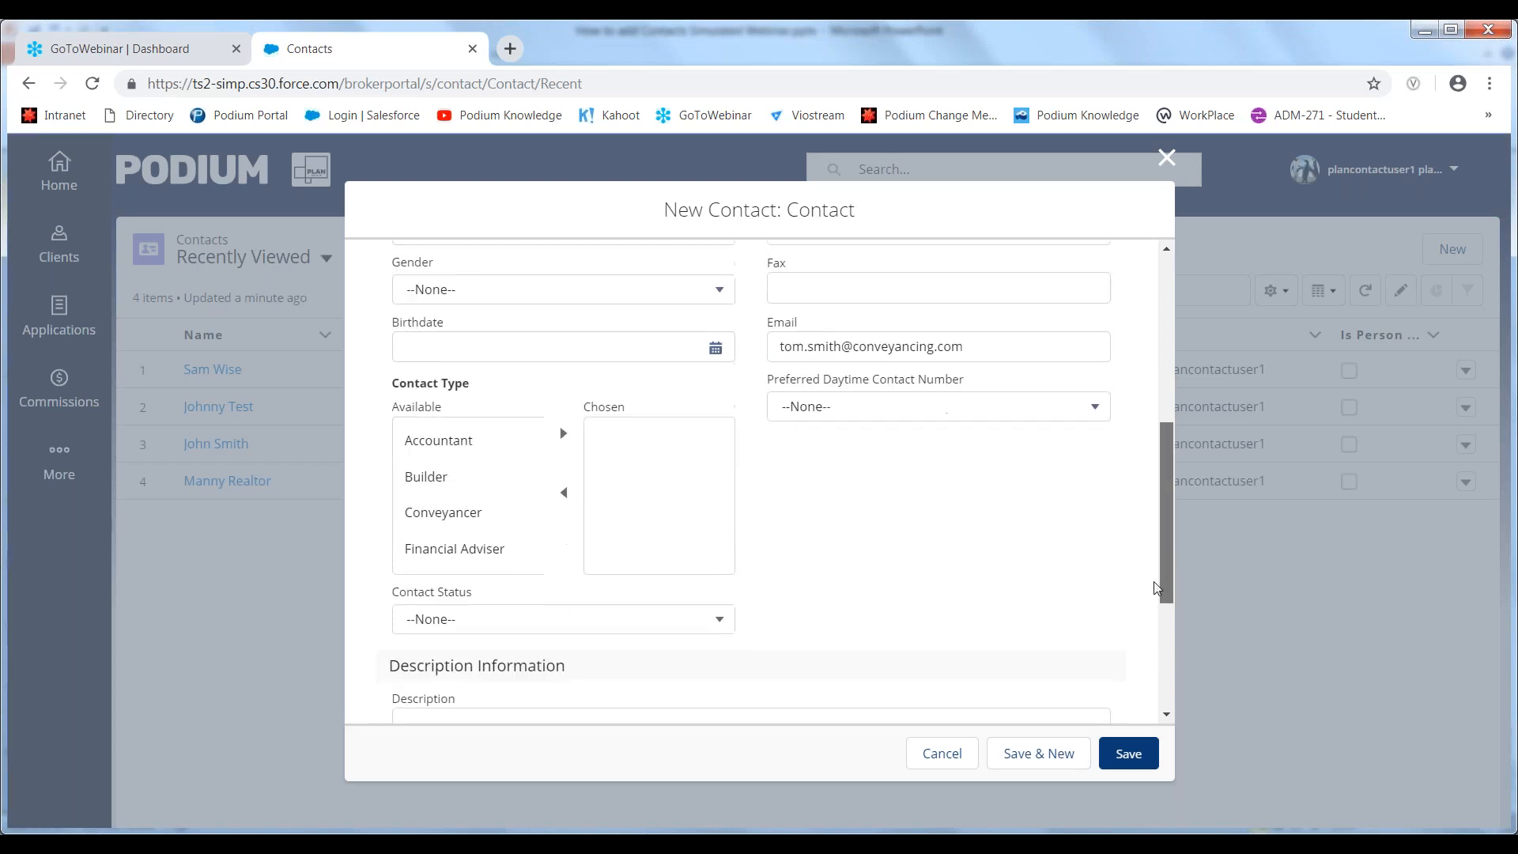
scroll(474, 567, "down", 8)
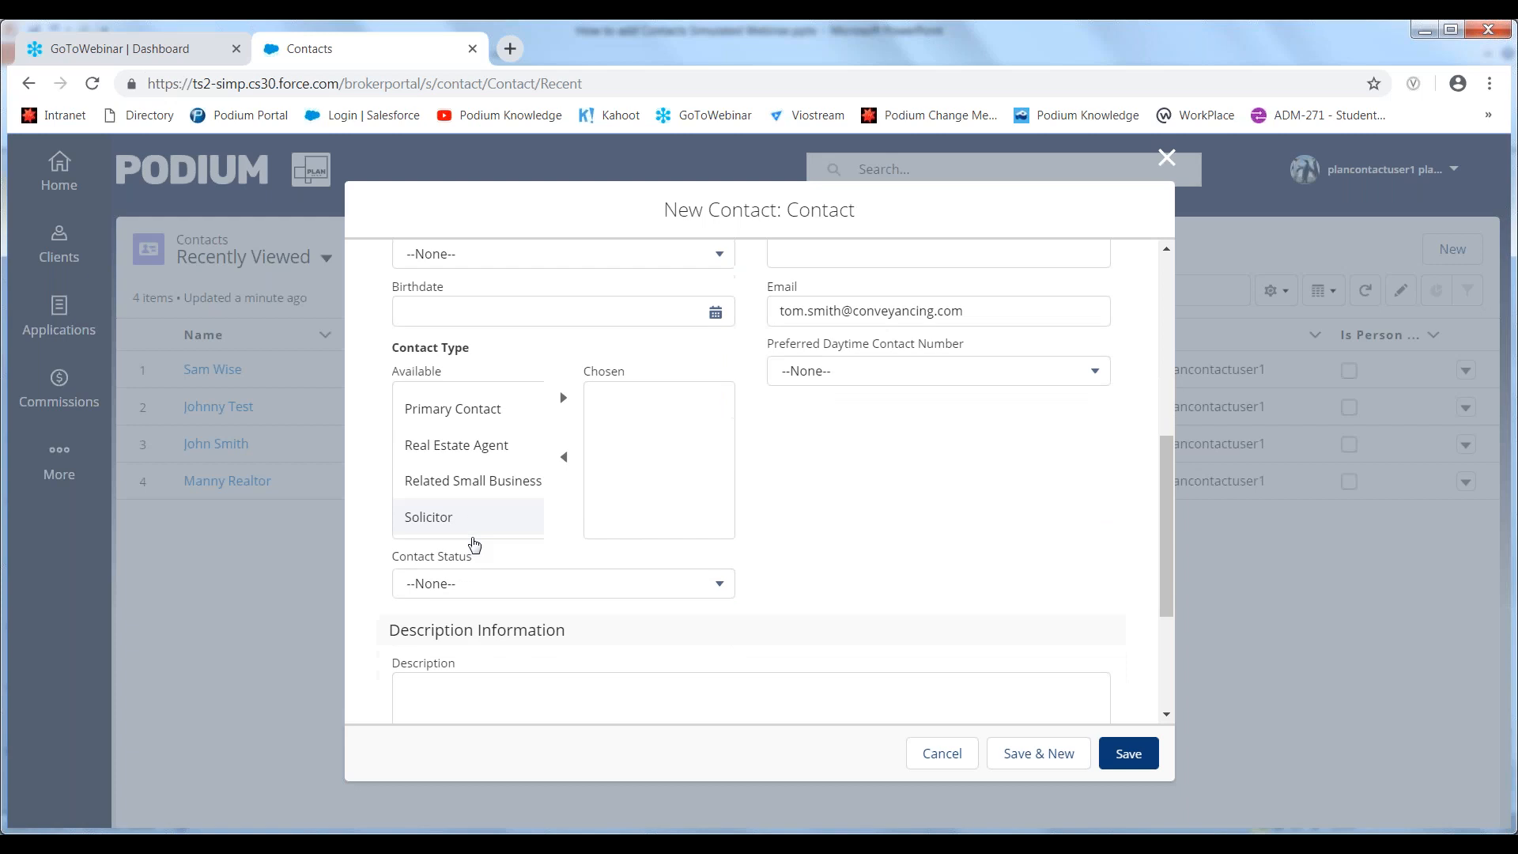
scroll(522, 414, "up", 6)
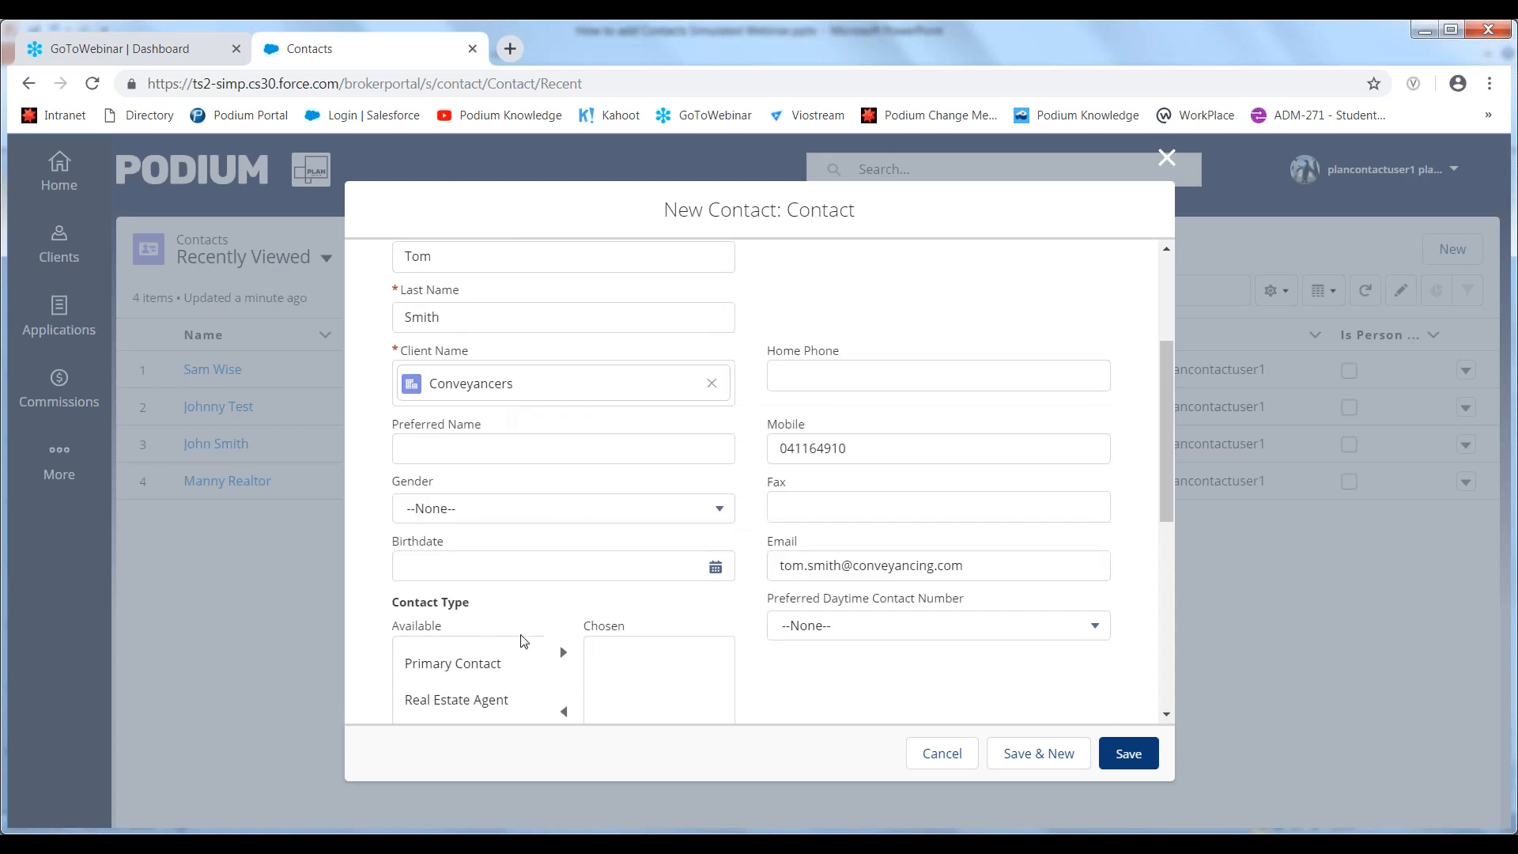
left_click_drag(1164, 500, 1164, 638)
left_click(450, 395)
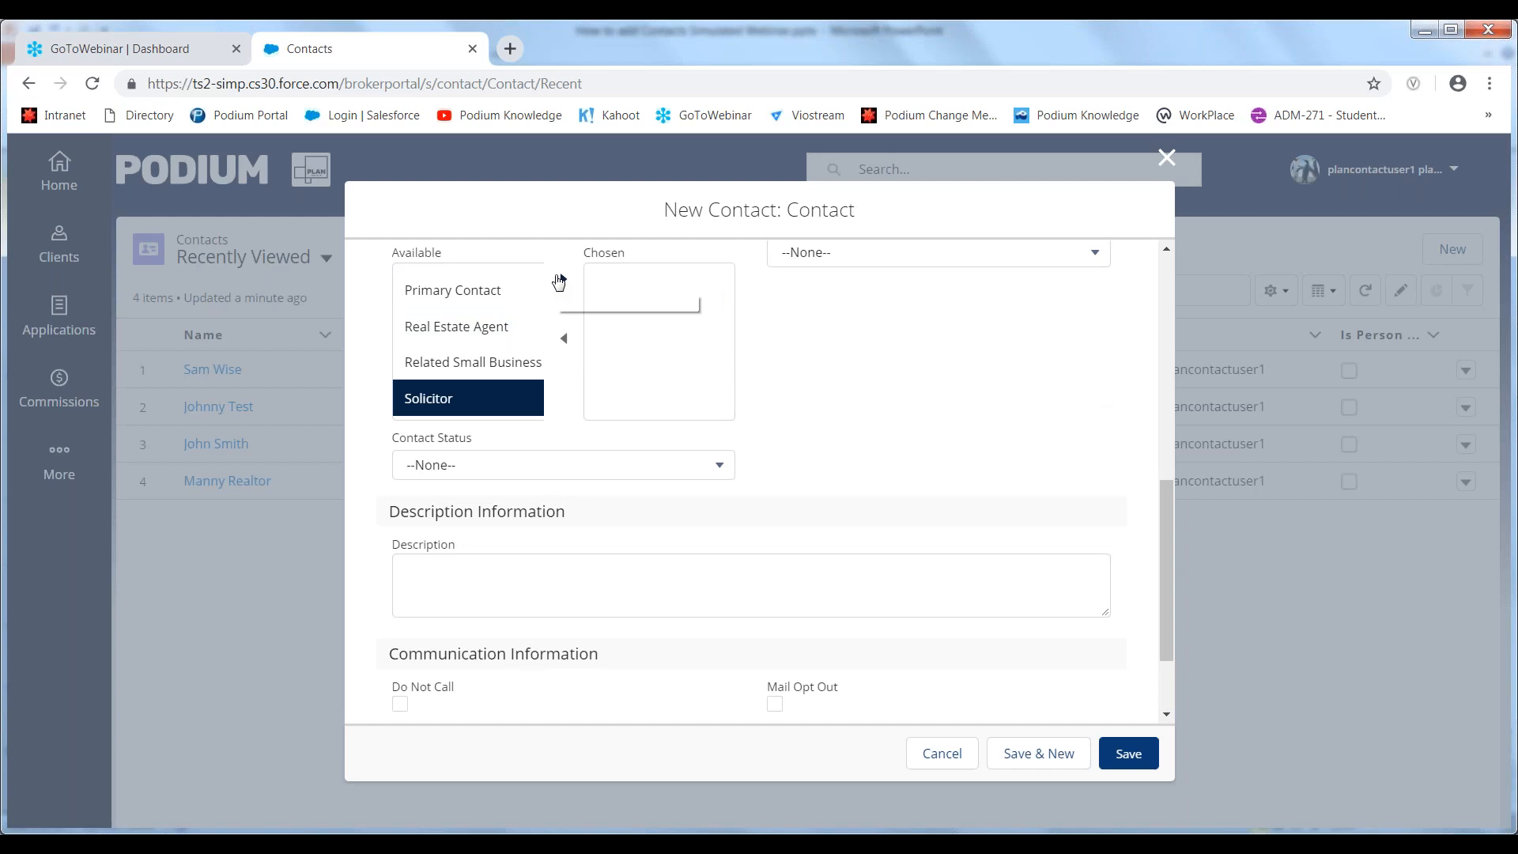
left_click(563, 279)
- Enter a description stating that the contact, by full name, is the named applicant's conveyancer
left_click(551, 600)
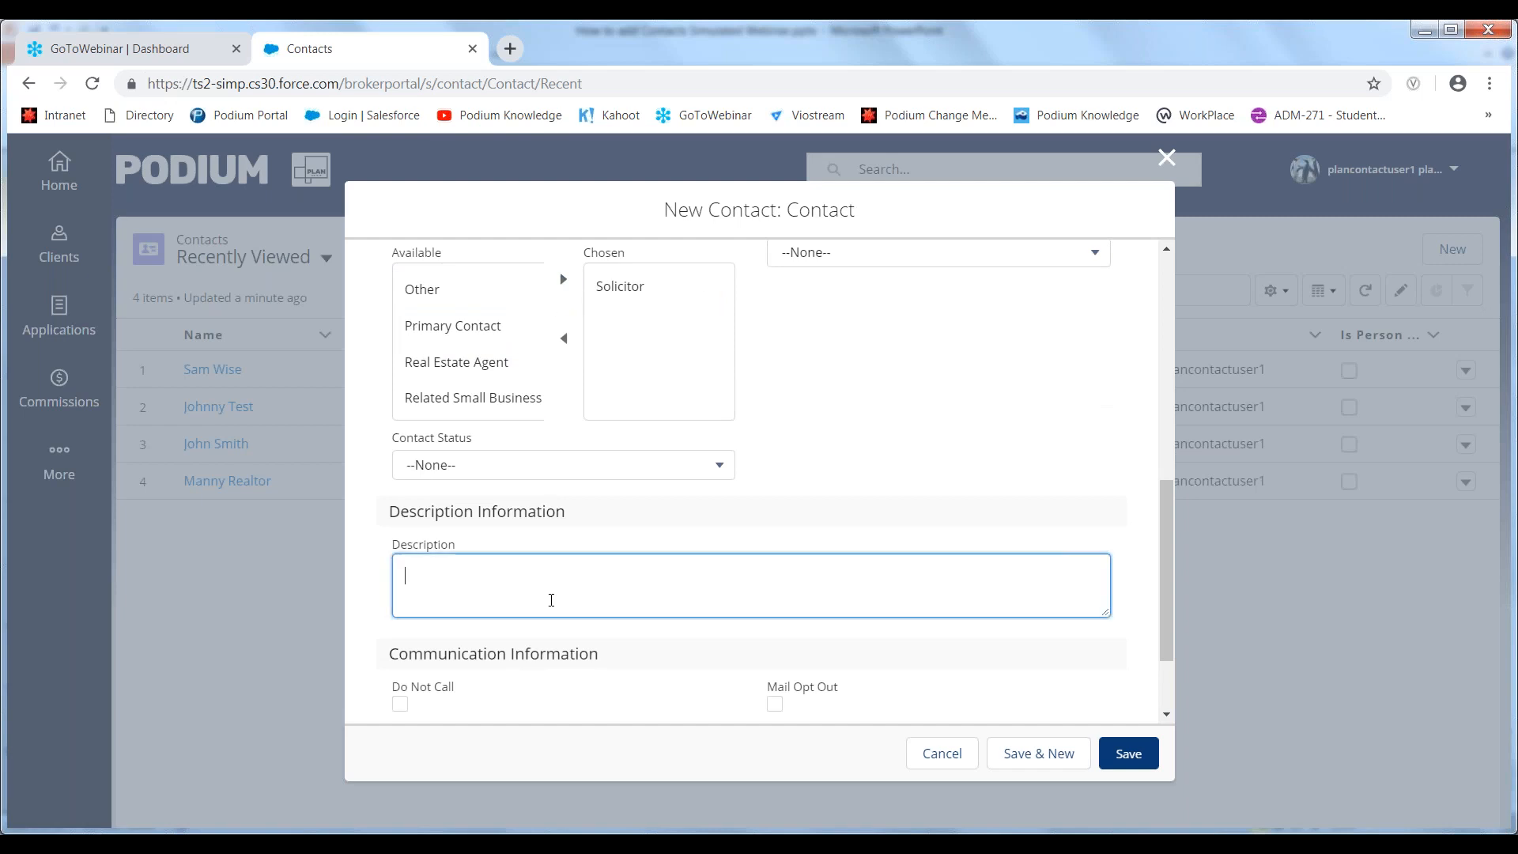
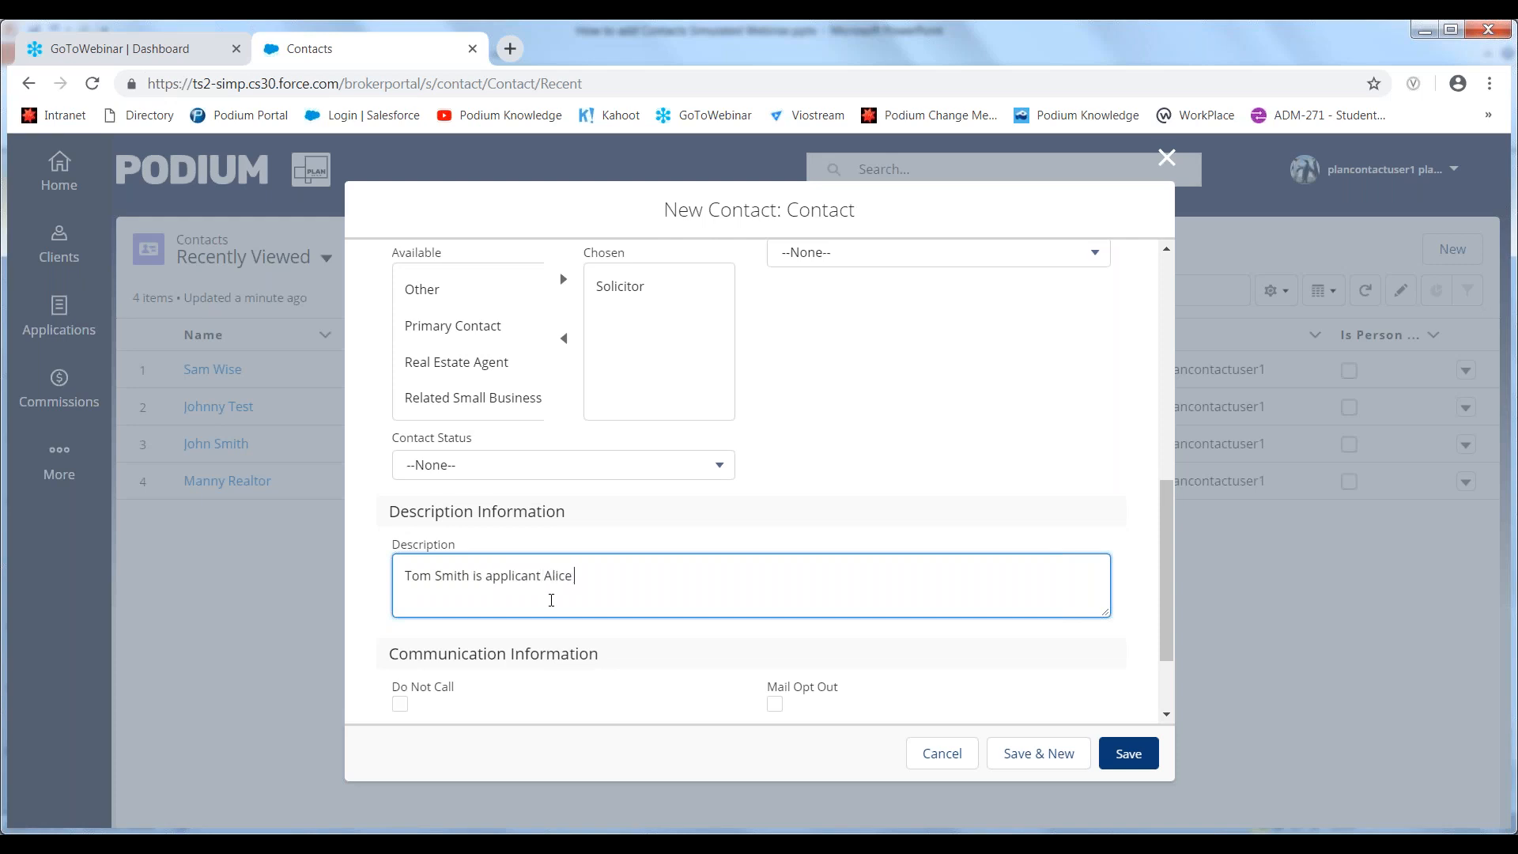
type("'s conveyancer.")
left_click(1137, 593)
- Check the contact form's entries, save the new contact and review its saved details
scroll(1170, 611, "down", 2)
scroll(1169, 612, "down", 3)
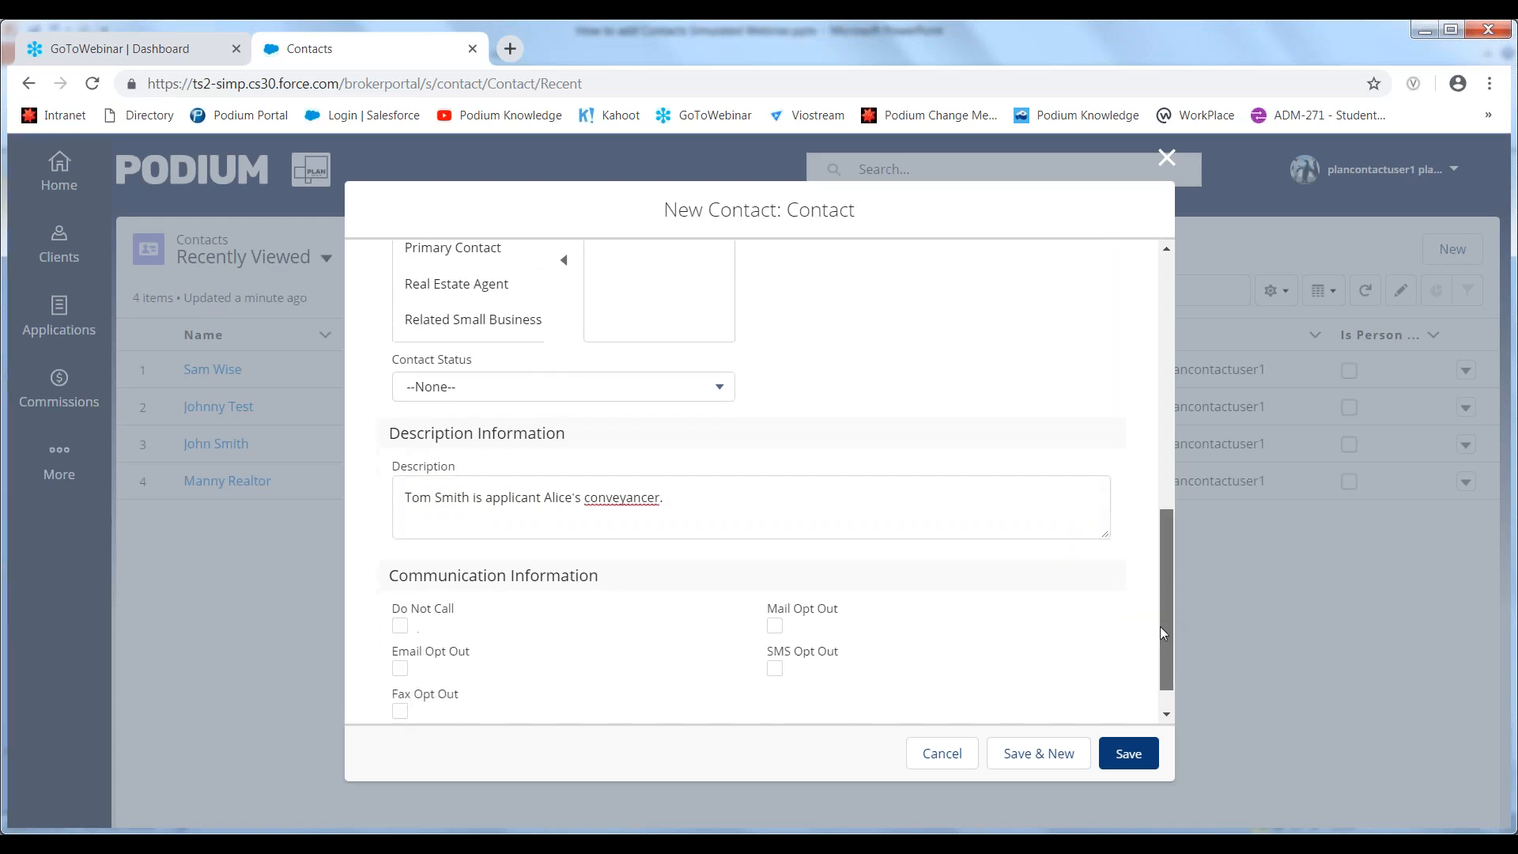
scroll(1146, 554, "up", 5)
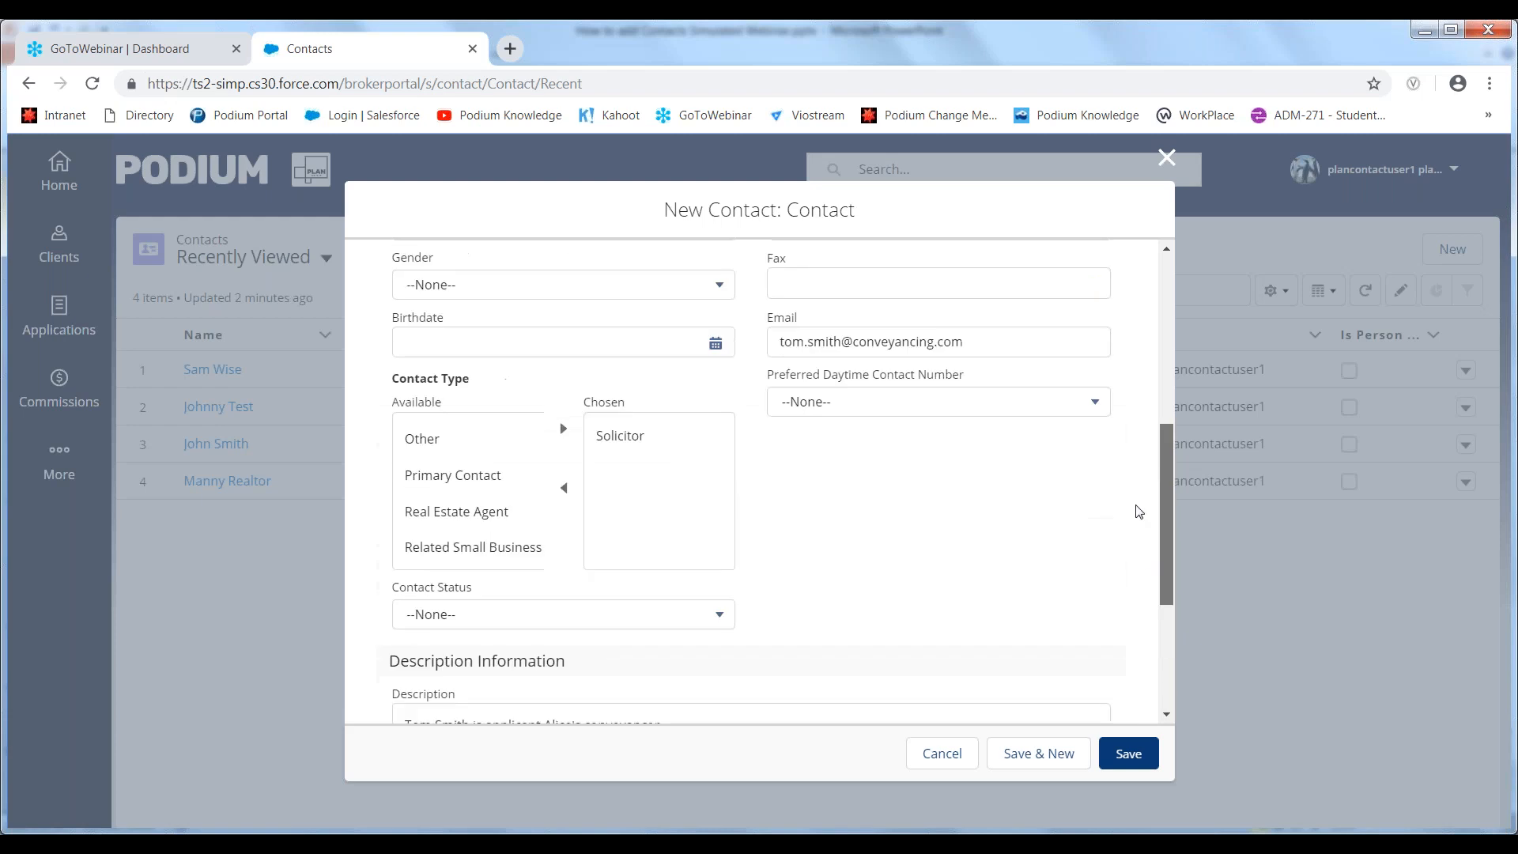
scroll(1135, 535, "down", 3)
scroll(1131, 595, "down", 3)
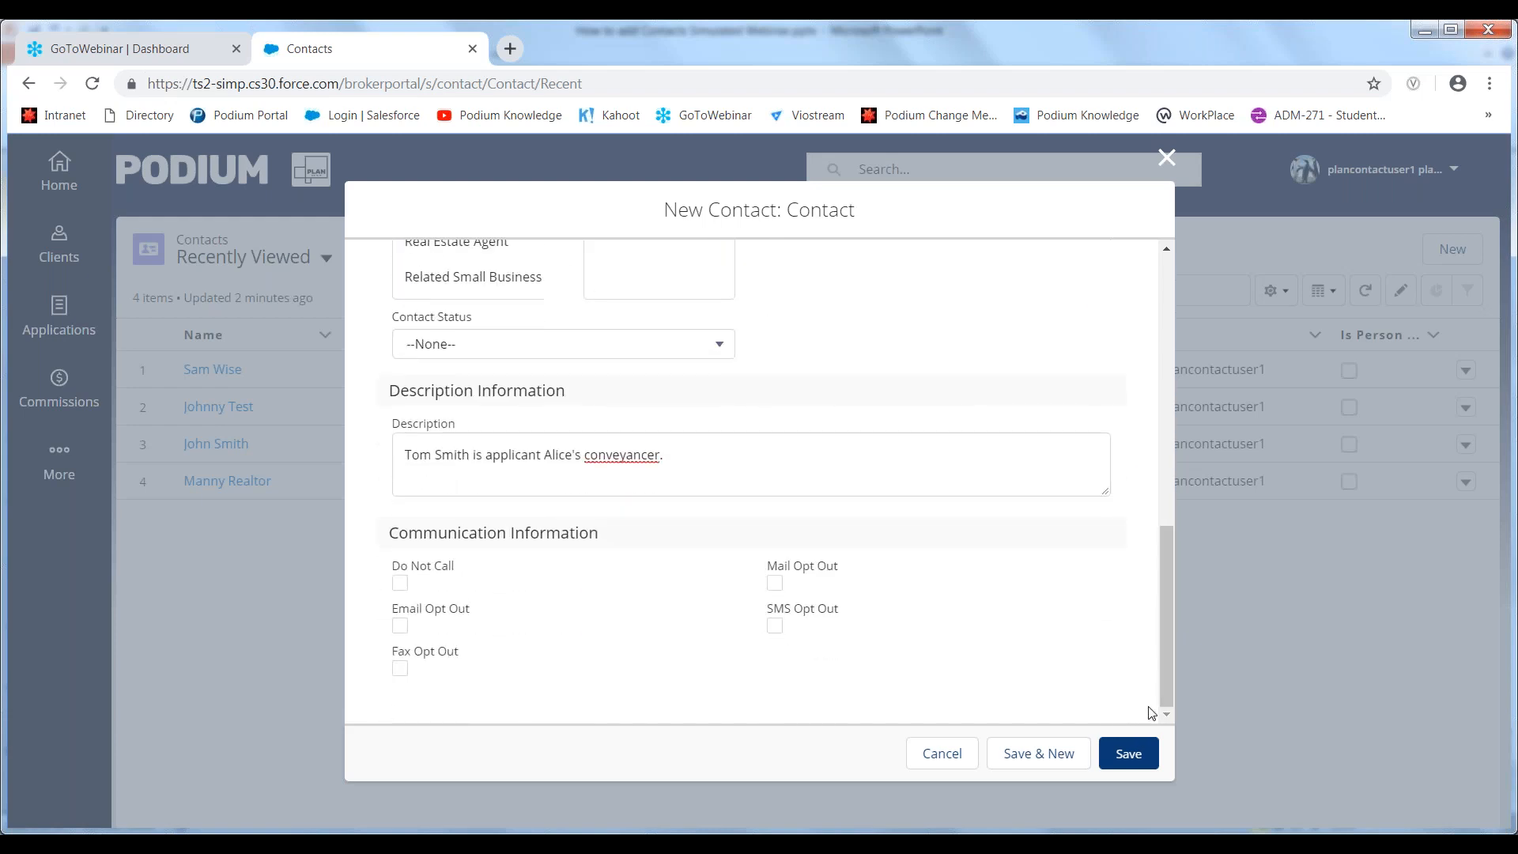
left_click_drag(1167, 684, 1084, 484)
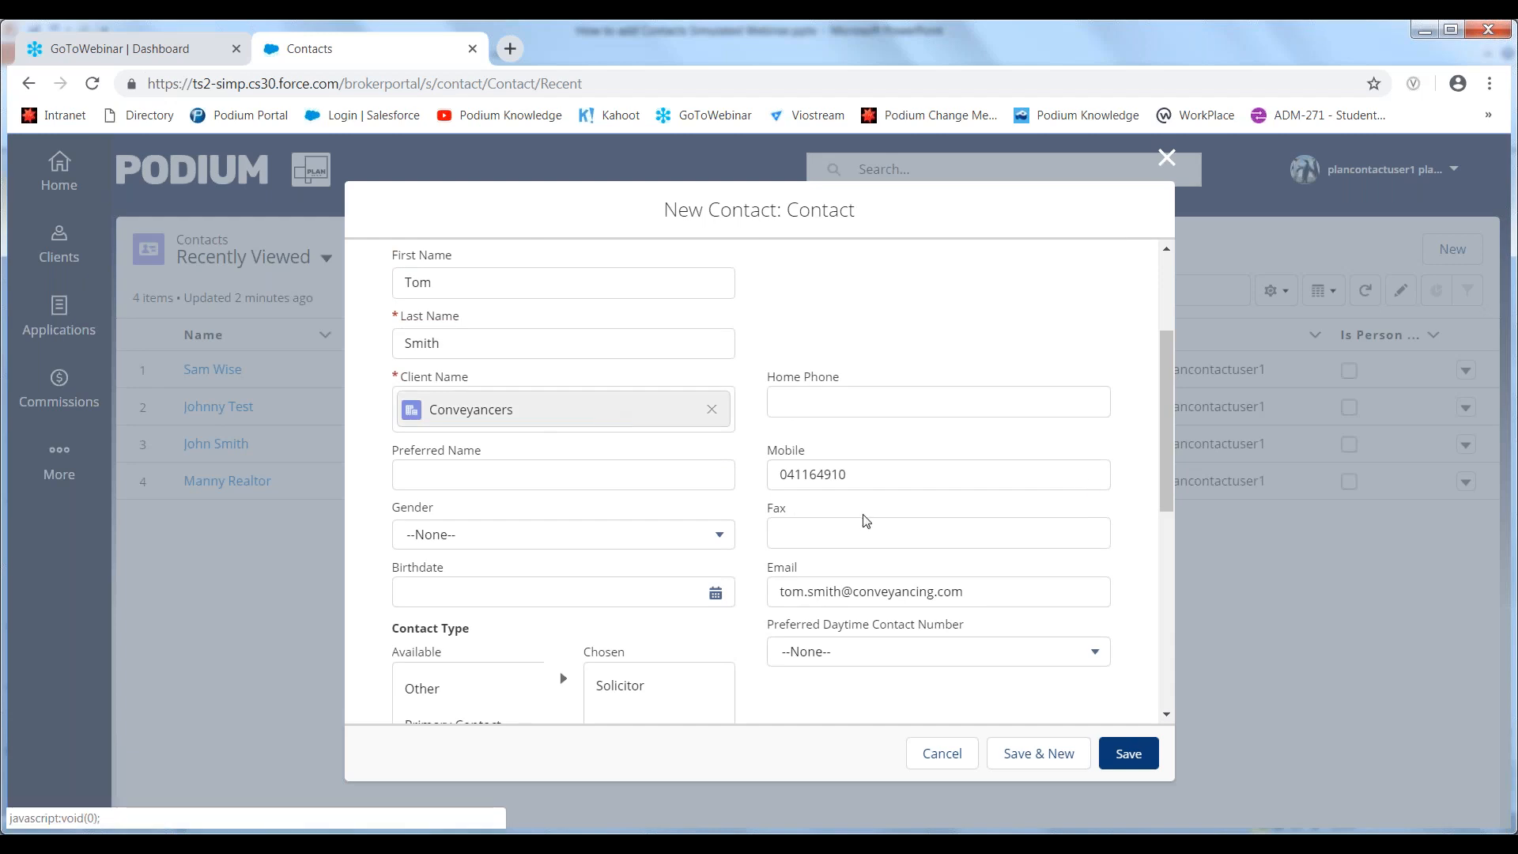
left_click(1117, 747)
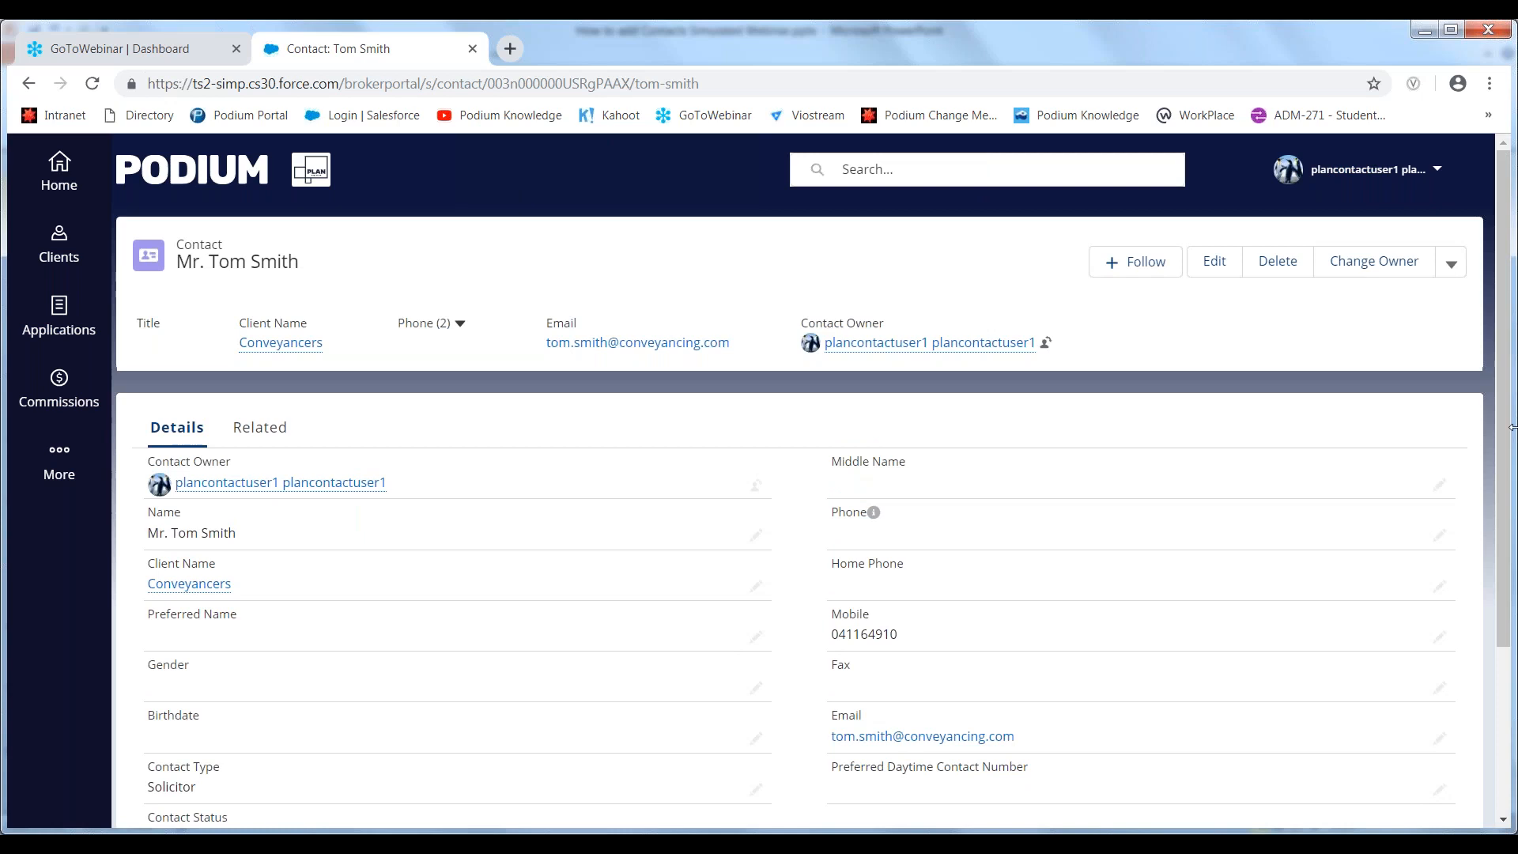
scroll(1510, 475, "down", 1)
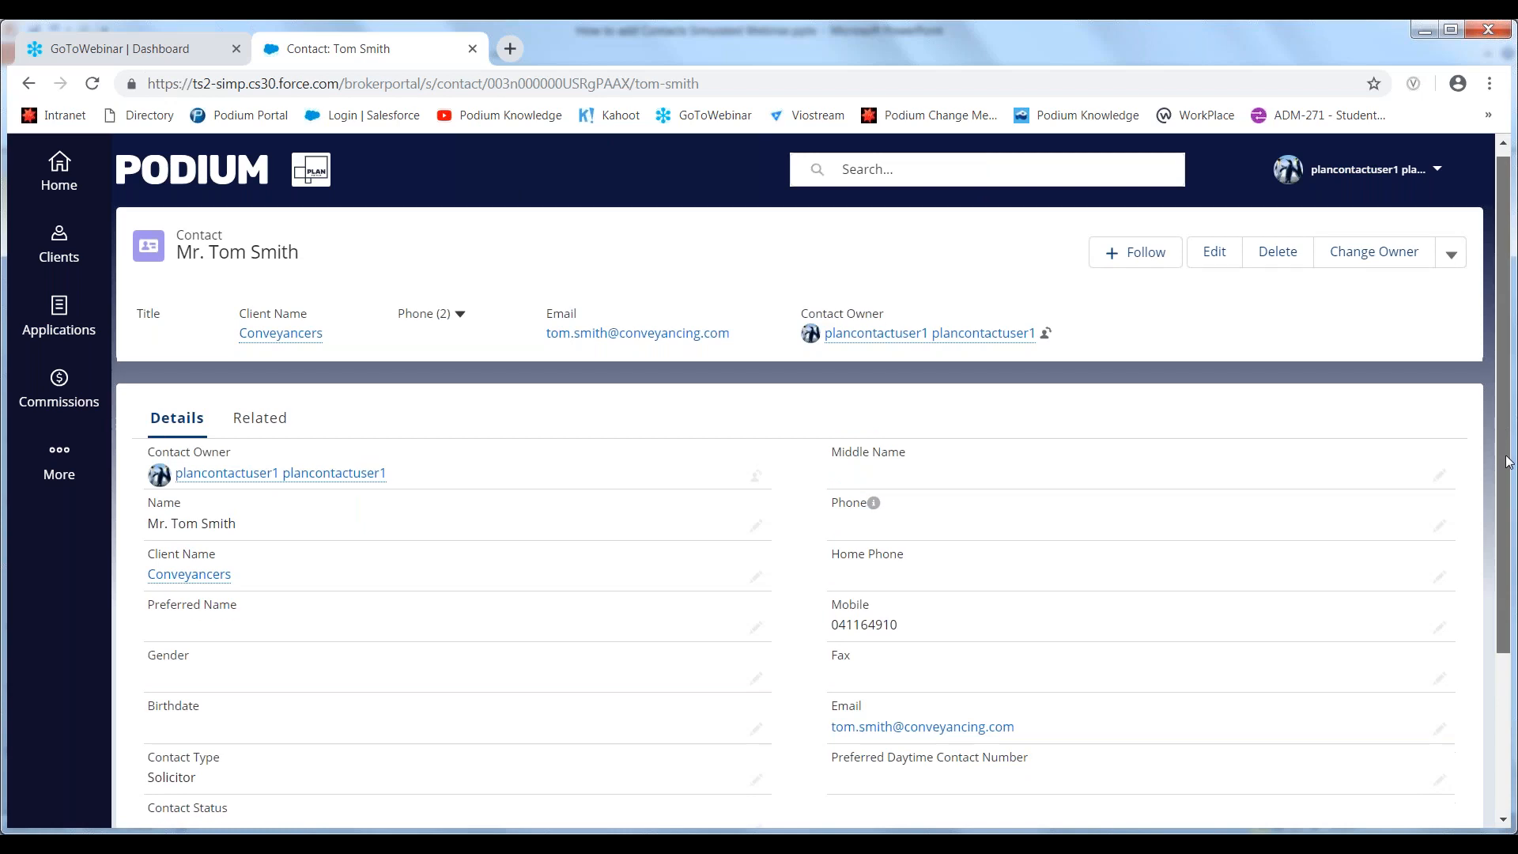
scroll(1508, 490, "down", 2)
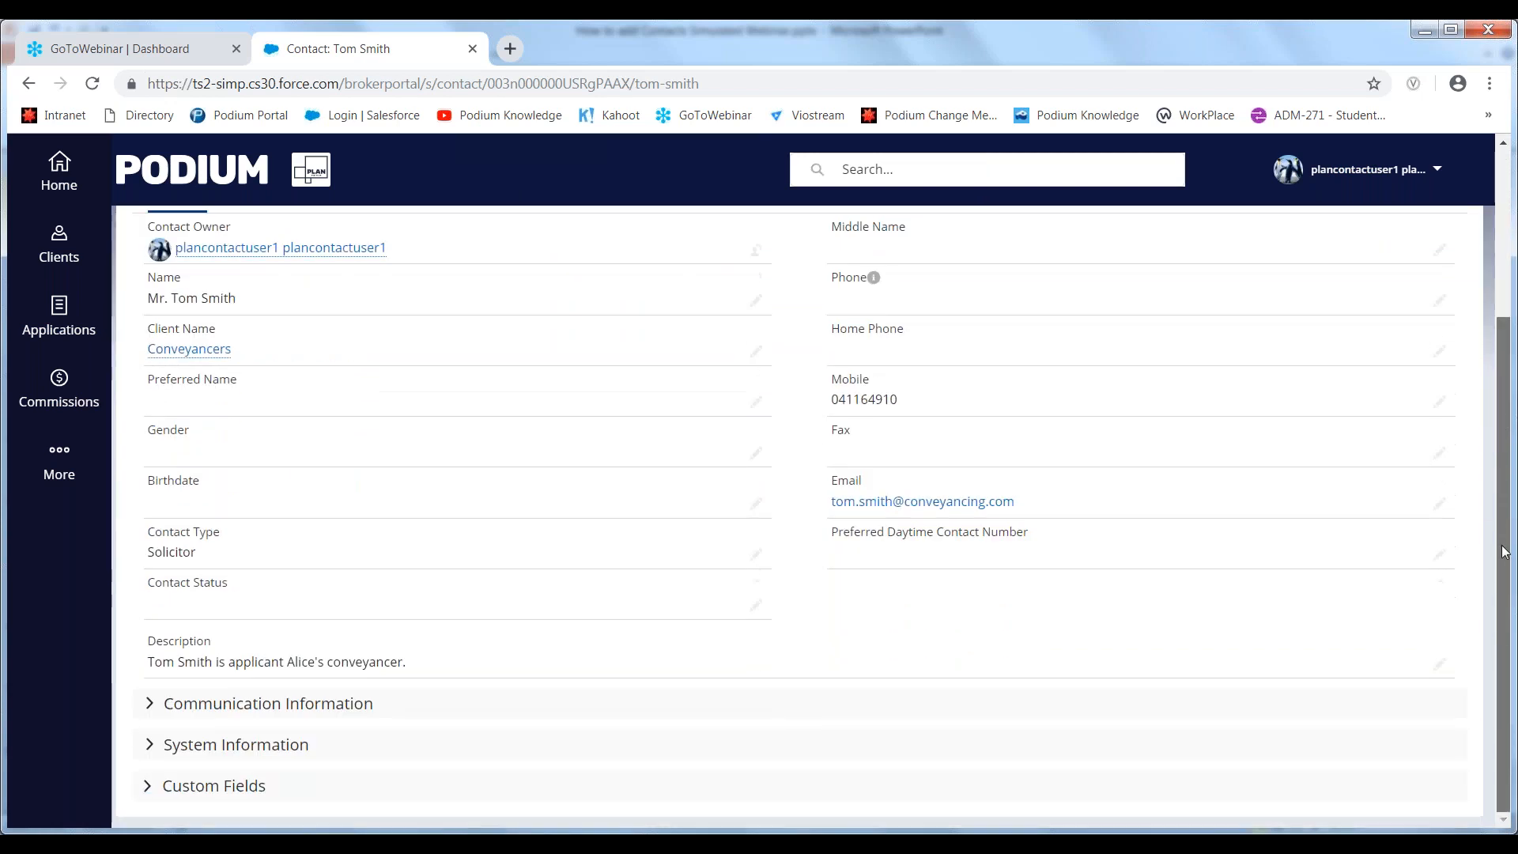
scroll(1504, 493, "up", 1)
scroll(1504, 492, "up", 3)
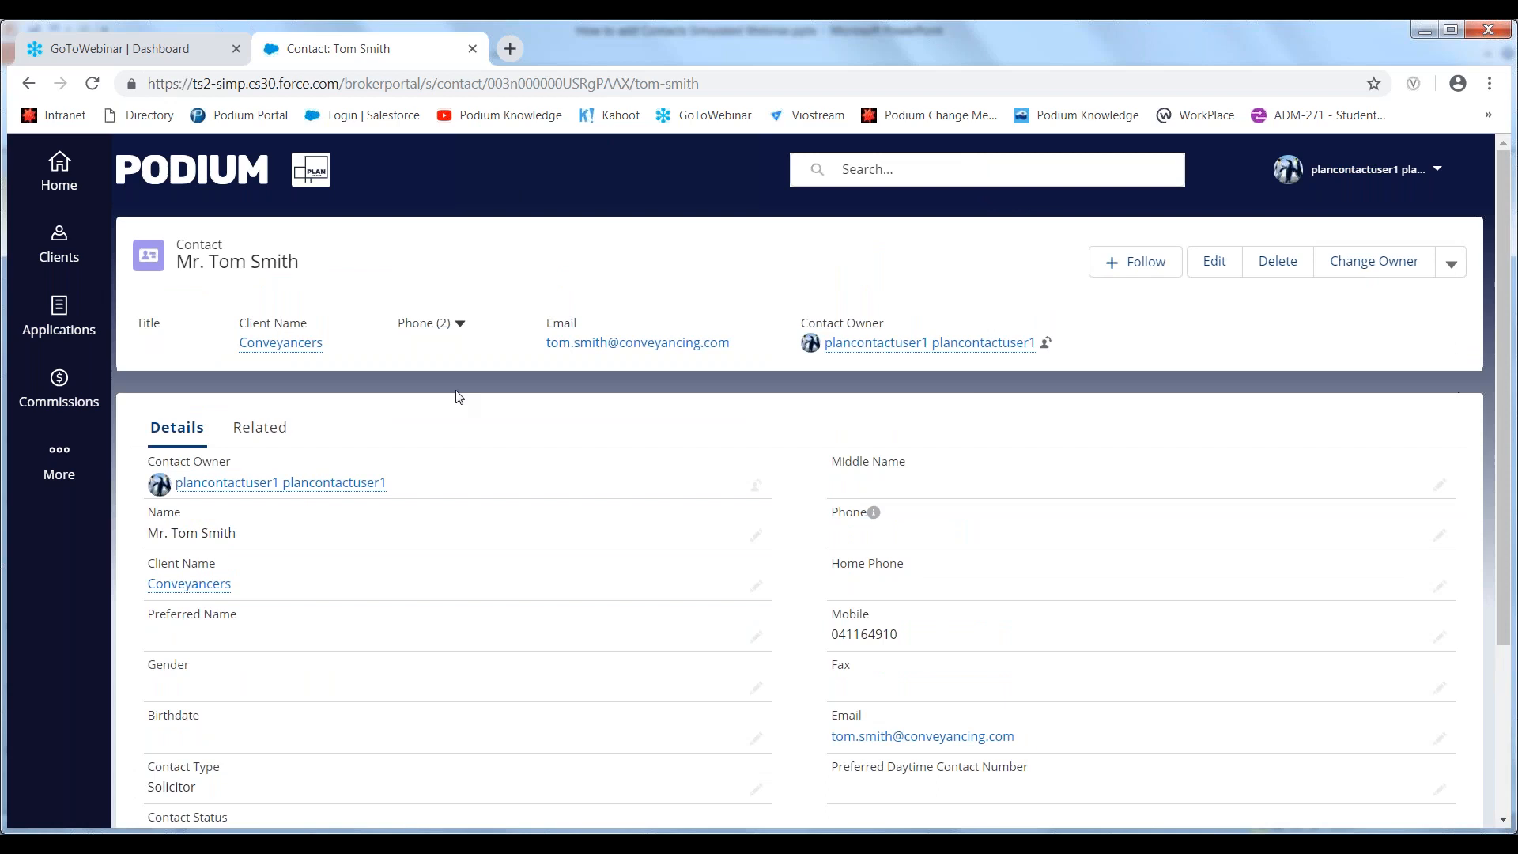